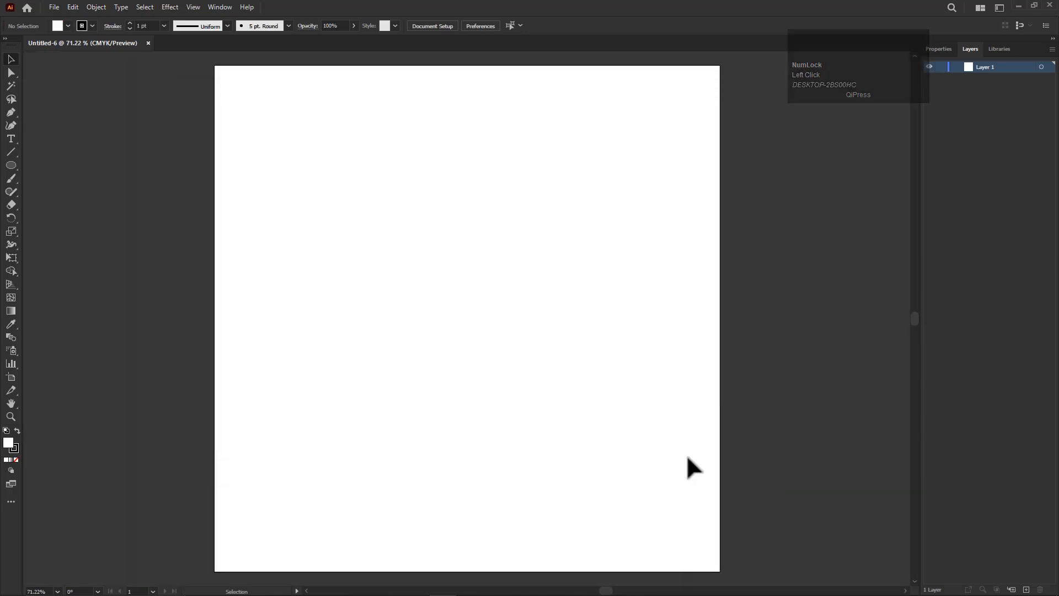
# Show the rulers and the grid, and turn on snapping to the grid.
pyautogui.hotkey('ctrl', 'r')
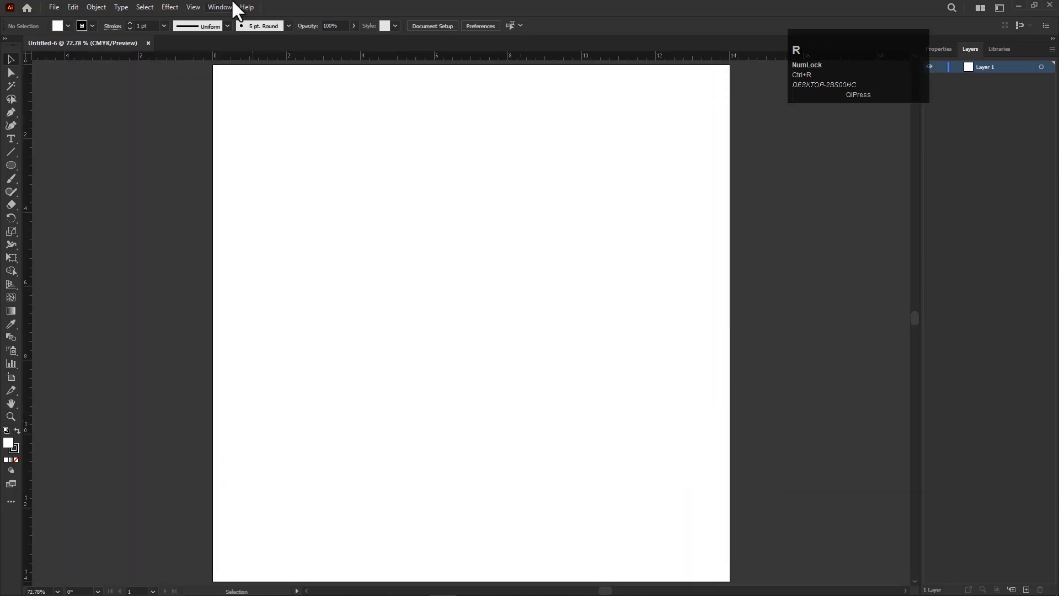
pyautogui.click(193, 6)
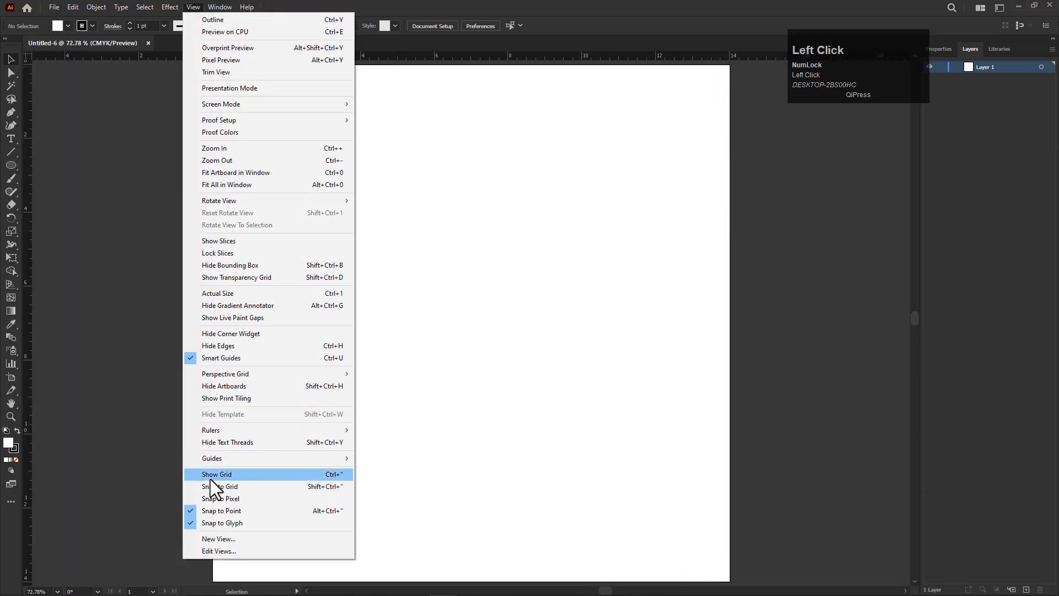
pyautogui.click(211, 478)
pyautogui.click(216, 7)
pyautogui.moveTo(193, 7)
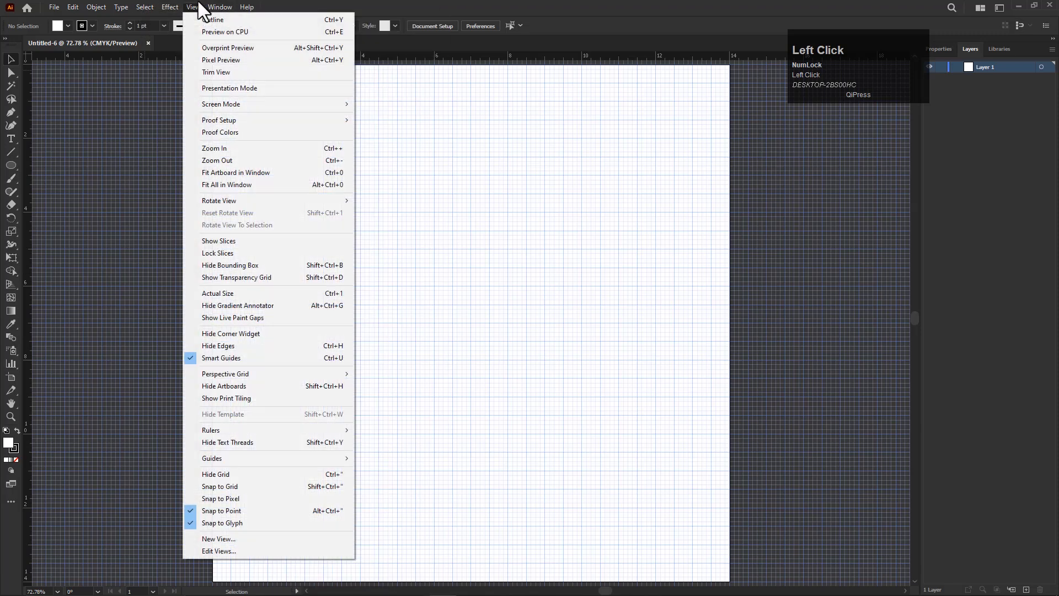
pyautogui.click(223, 485)
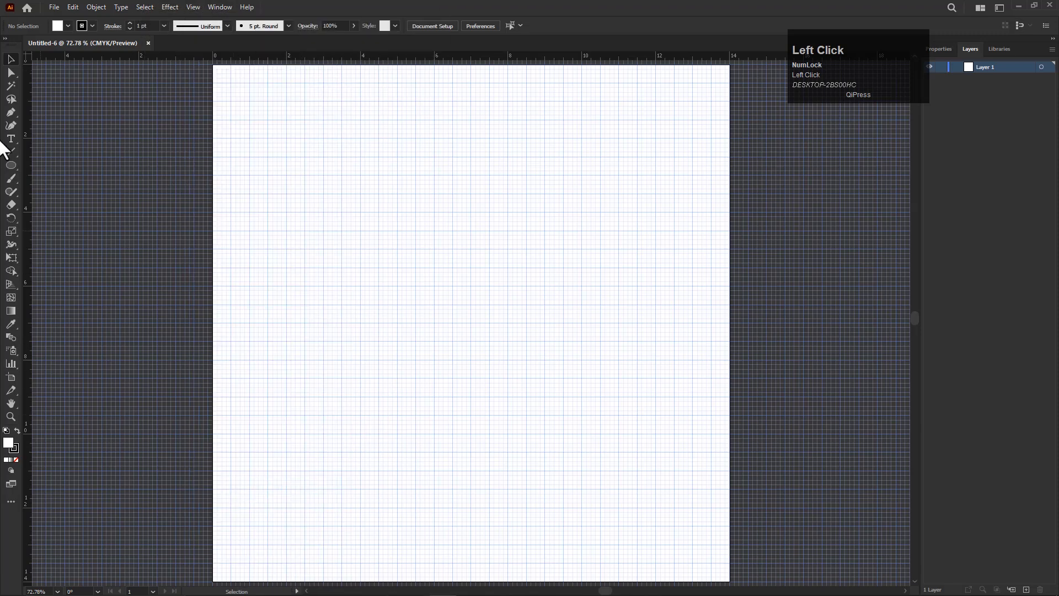
# Draw a 1 in circle in the lower-left half of the artboard and remove its fill.
pyautogui.moveTo(11, 163); pyautogui.dragTo(61, 189)
pyautogui.scroll(1, 362, 341)
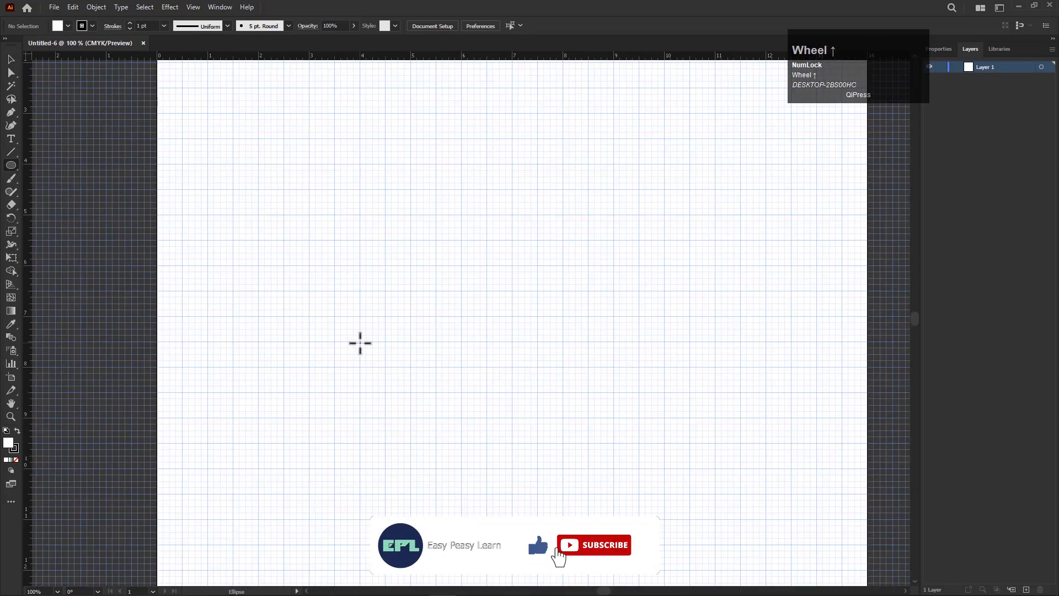
pyautogui.moveTo(360, 343); pyautogui.dragTo(385, 359)
pyautogui.click(14, 459)
# Copy the circle, paste it in place and scale the duplicate from its centre to 2 in.
pyautogui.click(16, 53)
pyautogui.moveTo(347, 358); pyautogui.dragTo(345, 366)
pyautogui.click(343, 355)
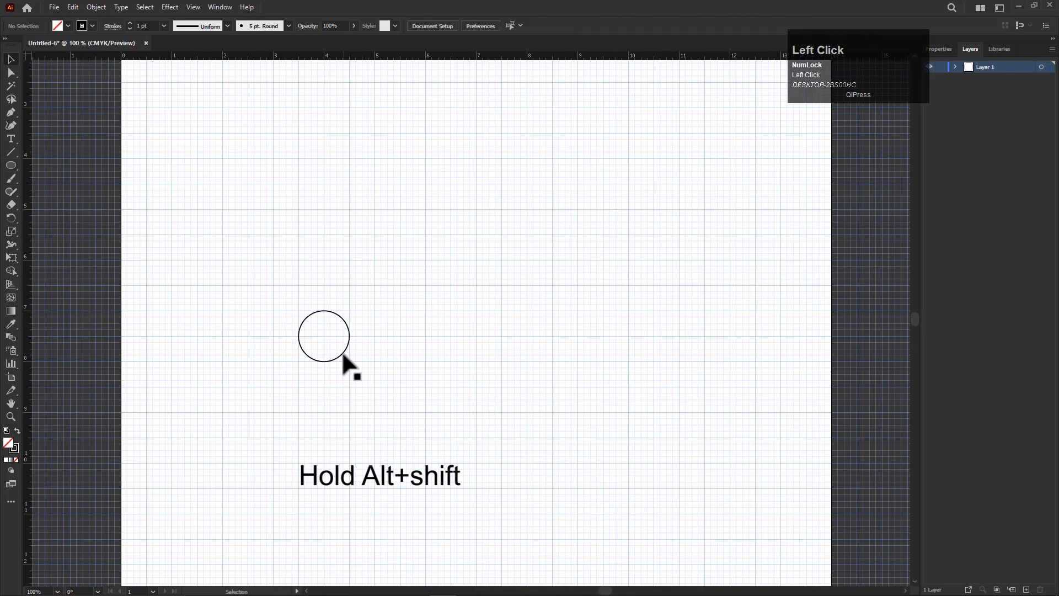
pyautogui.click(342, 352)
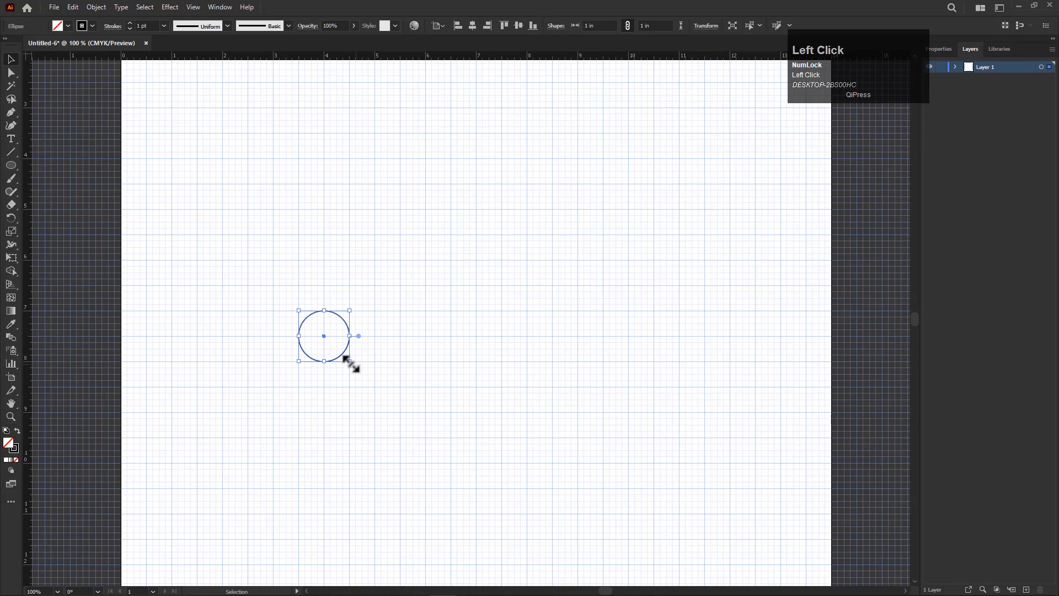
pyautogui.click(73, 8)
pyautogui.click(95, 59)
pyautogui.click(74, 8)
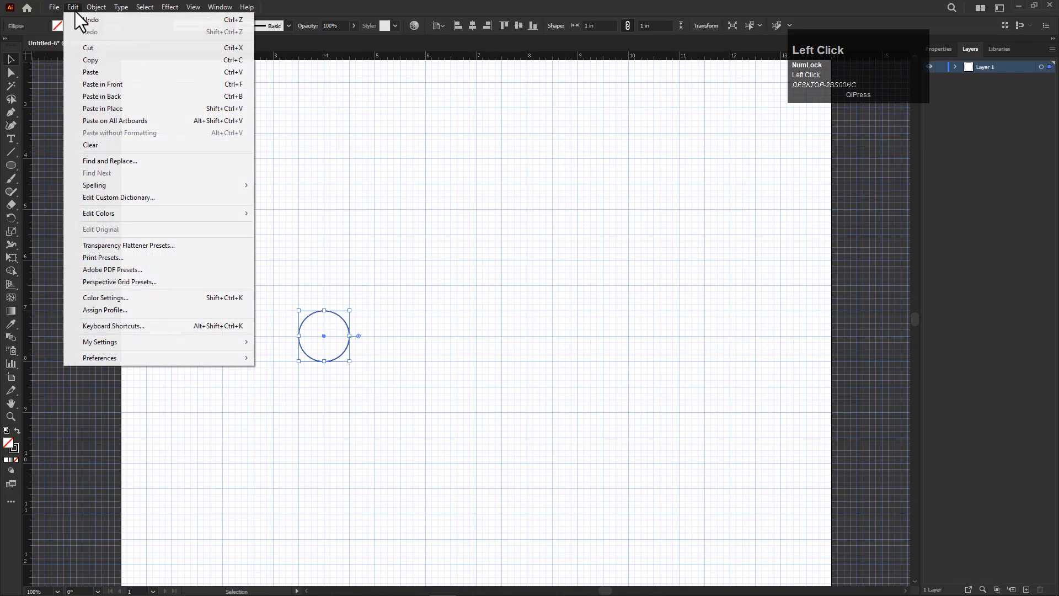
pyautogui.click(99, 110)
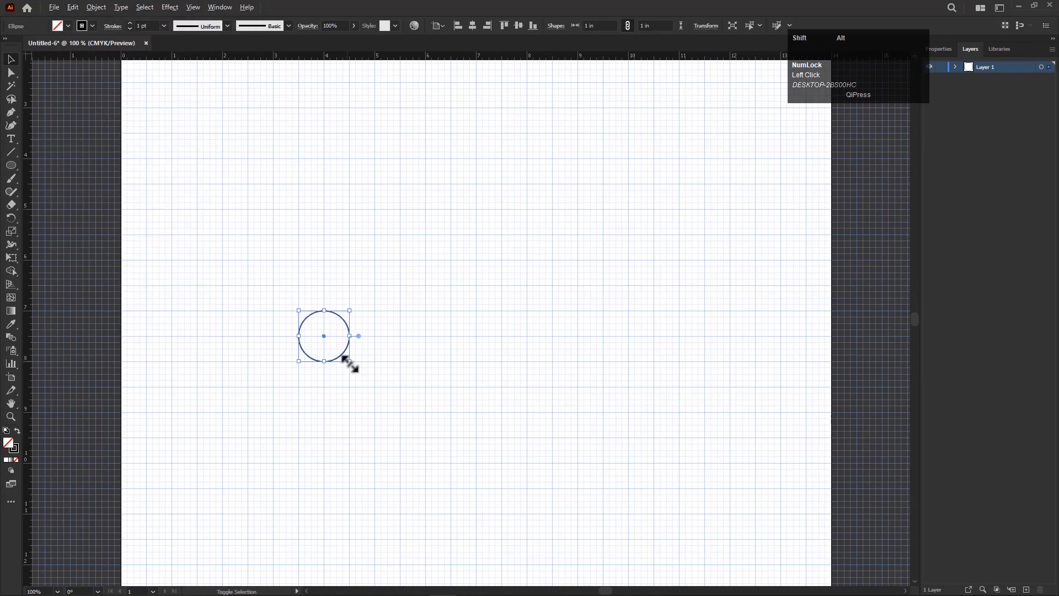
pyautogui.moveTo(352, 363); pyautogui.dragTo(383, 390)
# Duplicate the 2 in circle in place and enlarge the copy concentrically to 3 in.
pyautogui.click(72, 7)
pyautogui.click(97, 61)
pyautogui.click(77, 7)
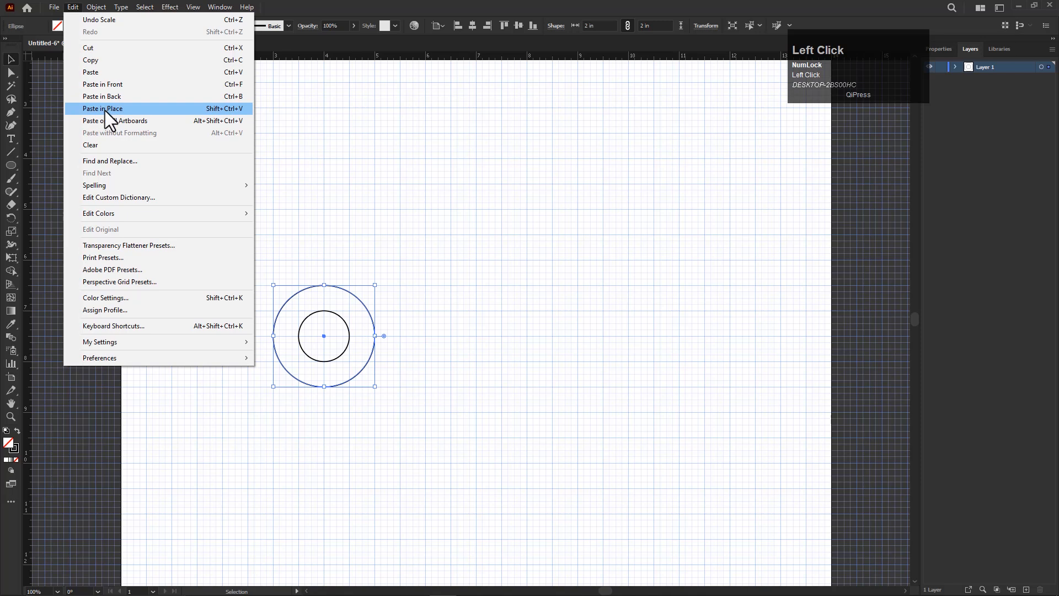
pyautogui.click(105, 110)
pyautogui.moveTo(375, 387); pyautogui.dragTo(400, 411)
# Duplicate the 3 in circle in place and enlarge the copy concentrically to 4 in.
pyautogui.click(67, 6)
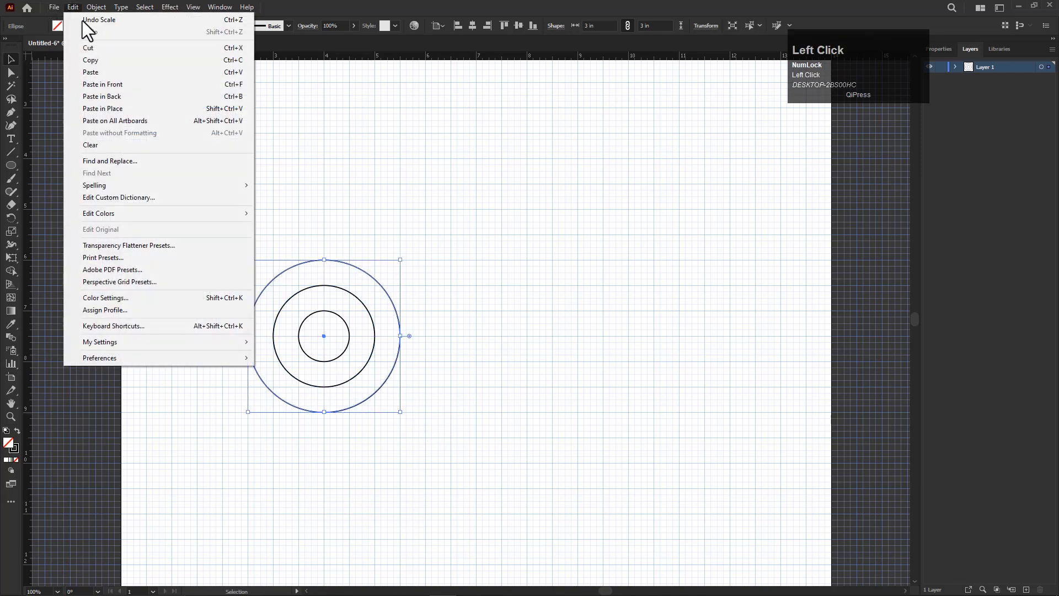
pyautogui.click(96, 64)
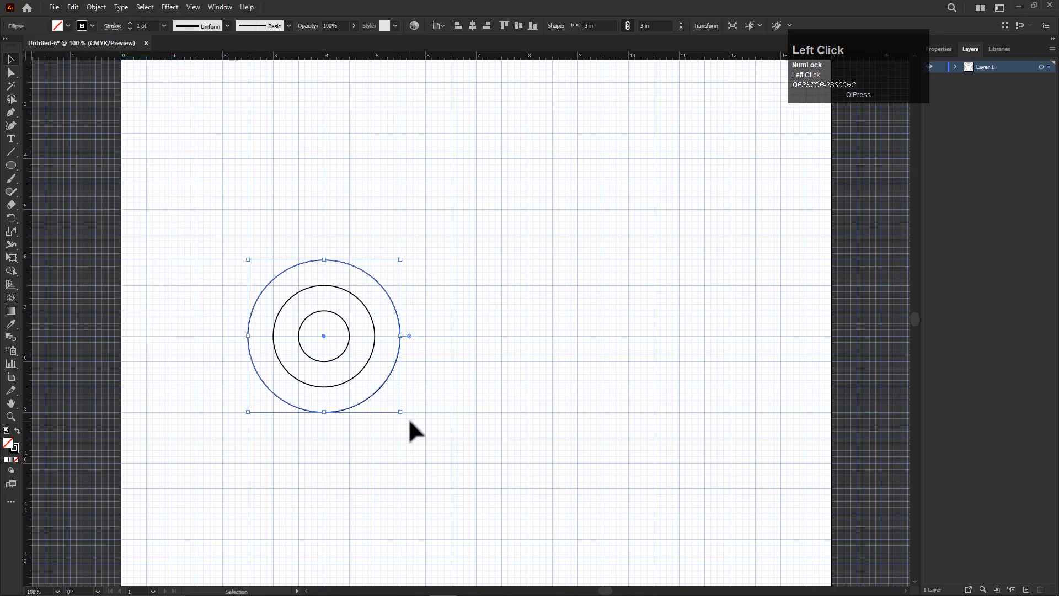
pyautogui.click(69, 5)
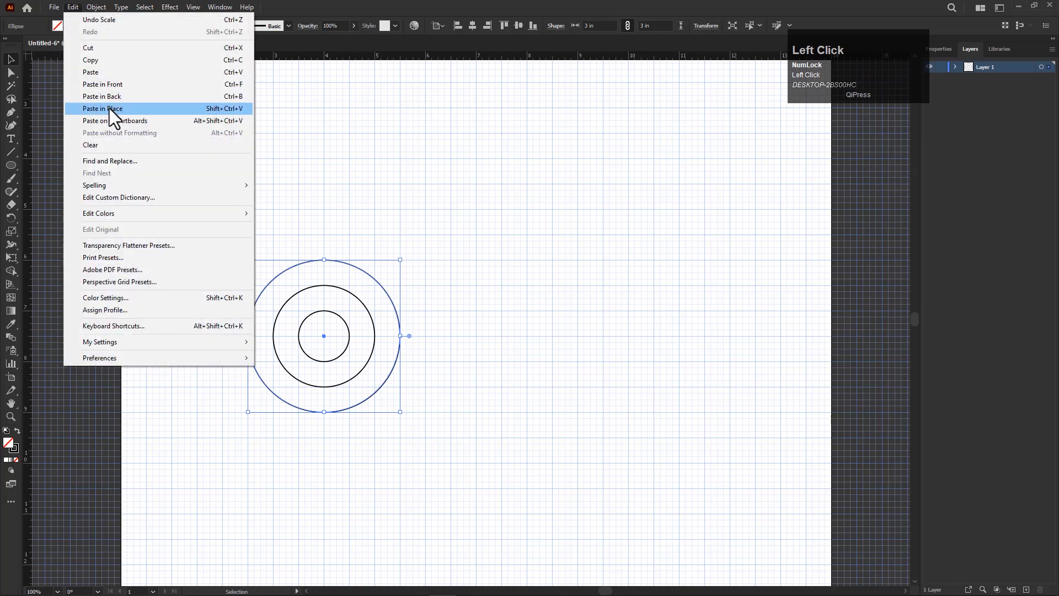
pyautogui.click(111, 108)
pyautogui.moveTo(400, 412); pyautogui.dragTo(432, 440)
# Duplicate the 4 in circle in place and enlarge the copy concentrically to 5 in.
pyautogui.click(69, 4)
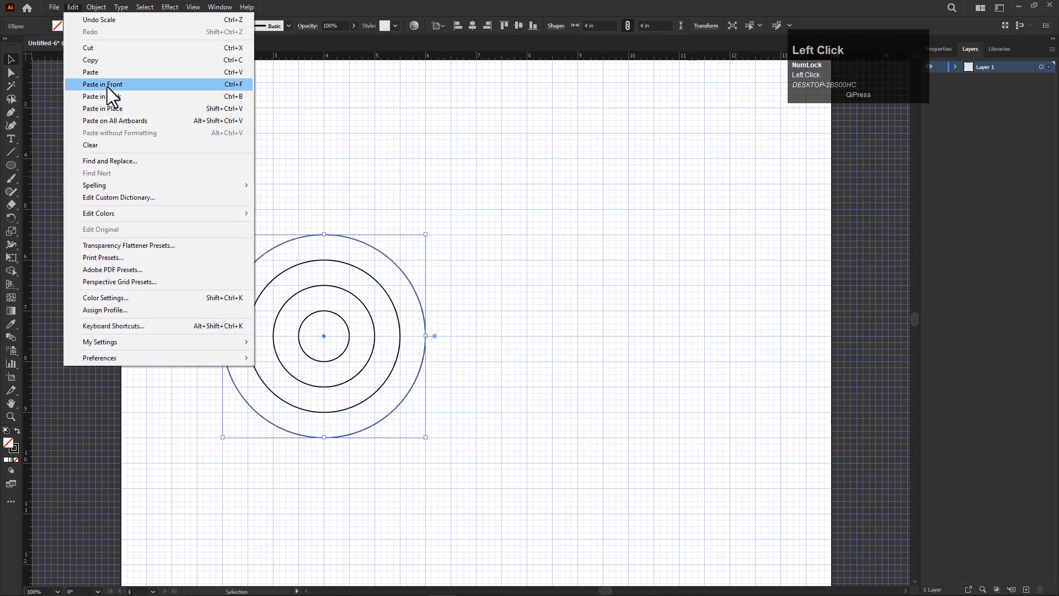
pyautogui.click(97, 62)
pyautogui.click(69, 4)
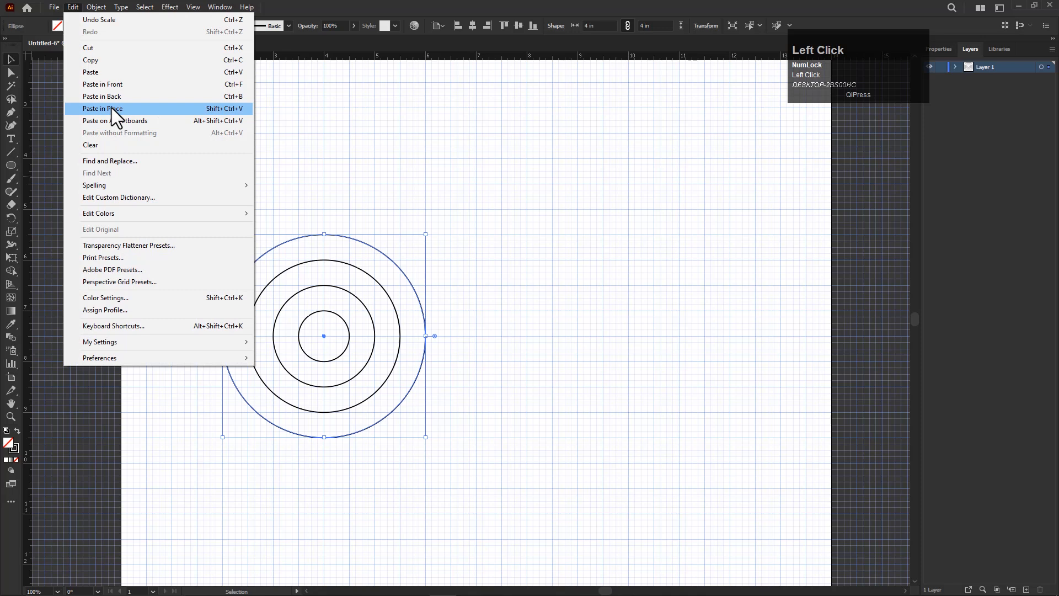
pyautogui.click(111, 108)
pyautogui.moveTo(431, 439); pyautogui.dragTo(452, 468)
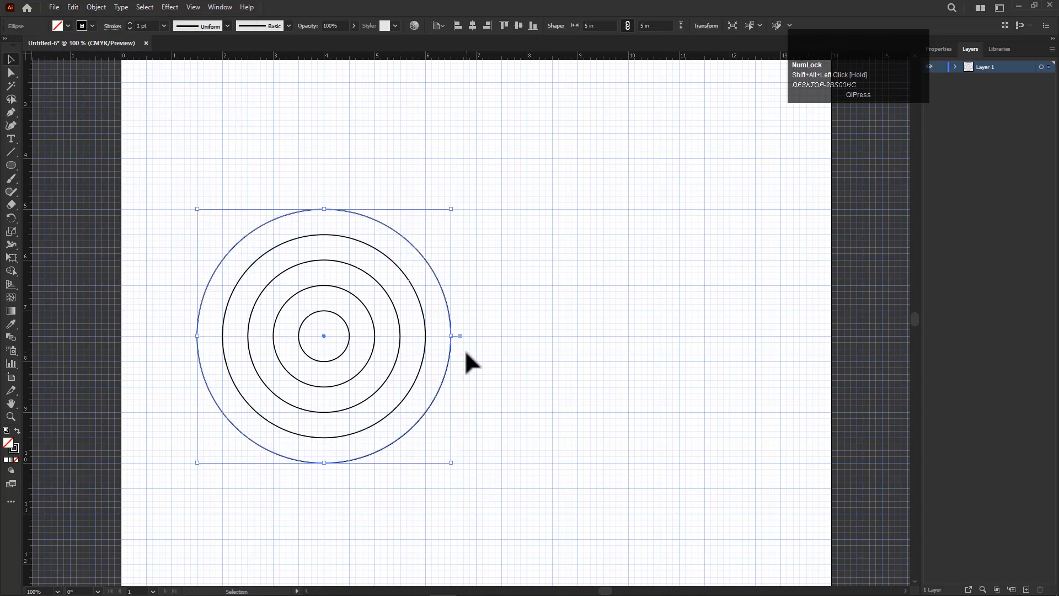
# Duplicate the 5 in circle in place and enlarge the copy concentrically to 6 in.
pyautogui.click(73, 7)
pyautogui.click(94, 60)
pyautogui.click(69, 7)
pyautogui.click(101, 109)
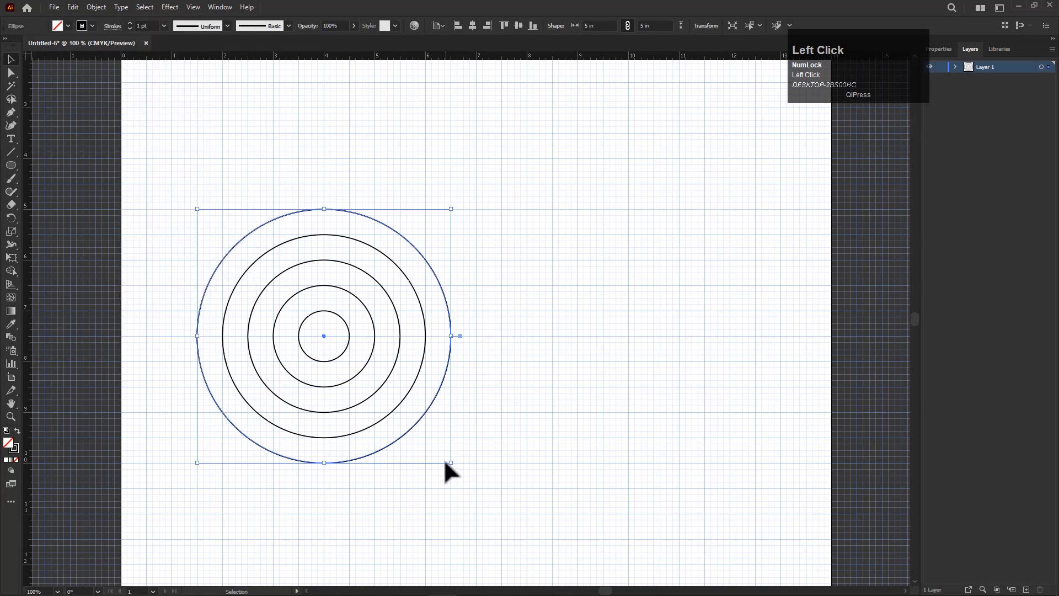
pyautogui.moveTo(450, 462); pyautogui.dragTo(476, 488)
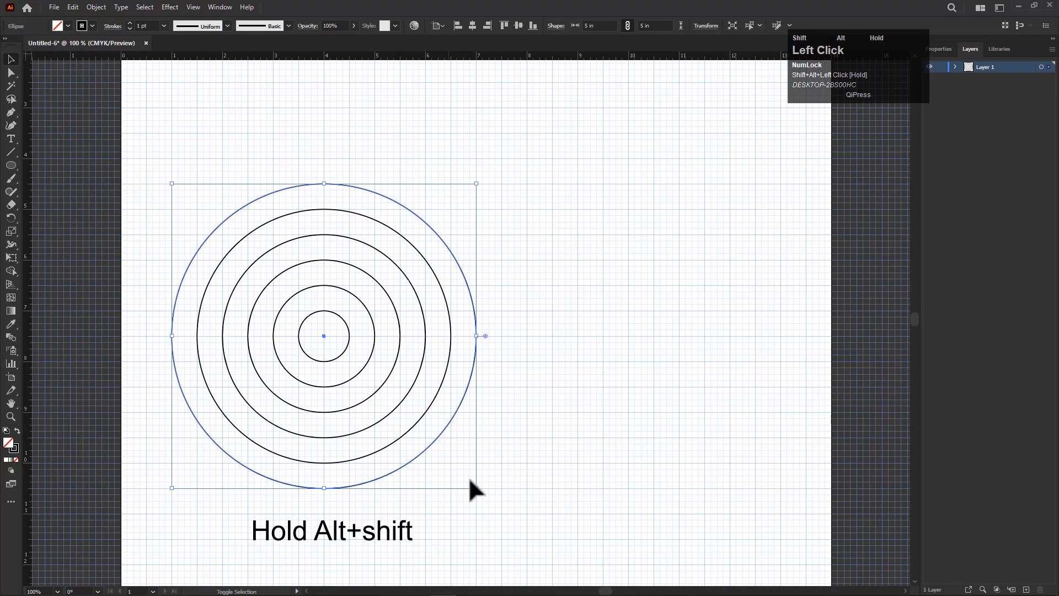
# Draw a 7 in horizontal line across the circles, touching the top of the 2 in circle.
pyautogui.scroll(-1, 468, 477)
pyautogui.moveTo(421, 439); pyautogui.dragTo(402, 440)
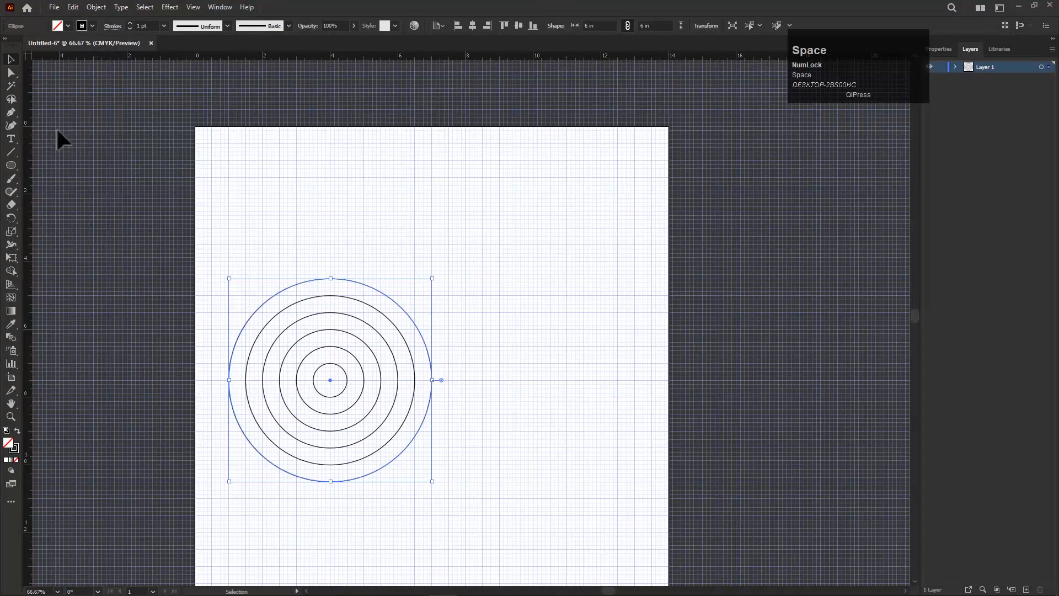
pyautogui.click(11, 152)
pyautogui.scroll(1, 273, 363)
pyautogui.scroll(-1, 275, 363)
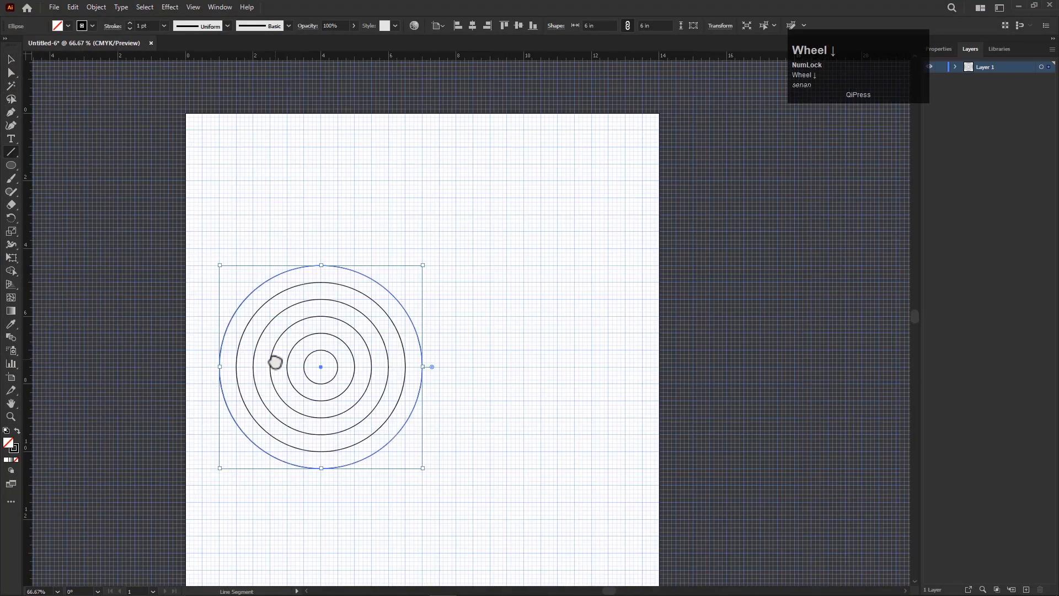
pyautogui.scroll(1, 258, 382)
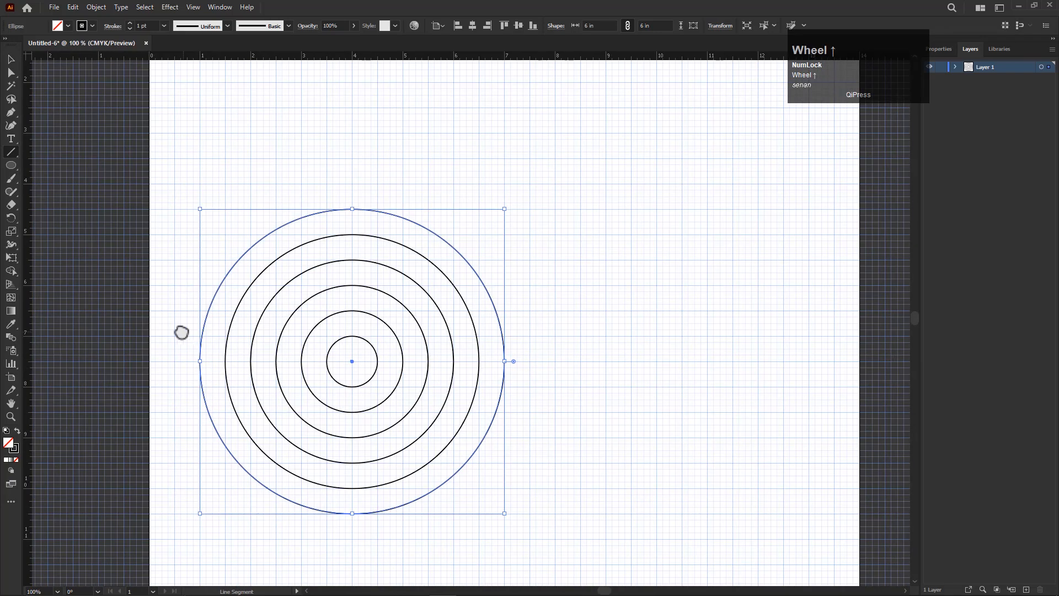
pyautogui.moveTo(174, 311); pyautogui.dragTo(529, 311)
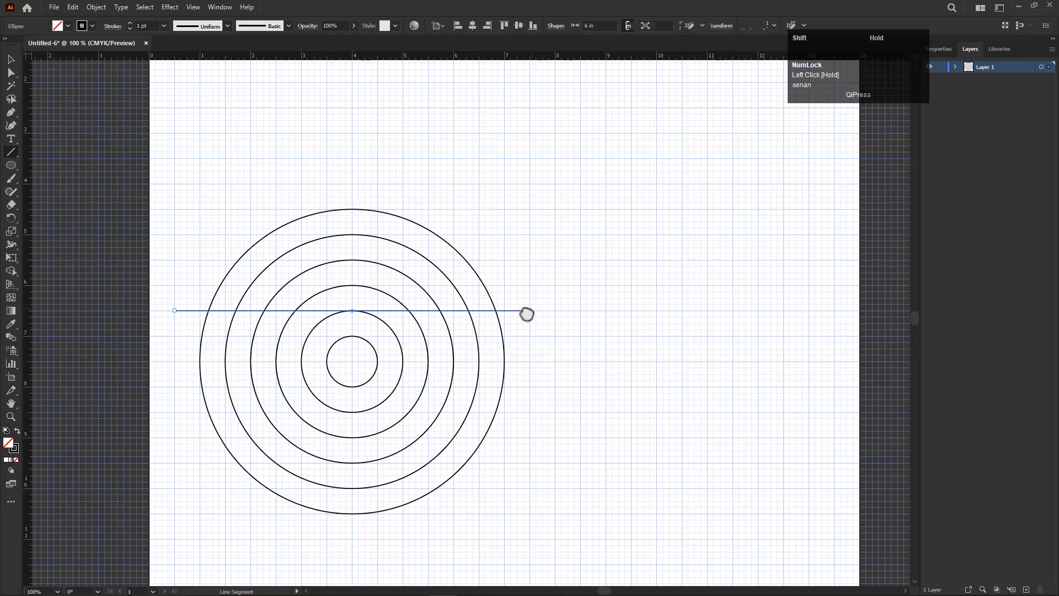
# Copy the horizontal line 0.5 in downward and repeat the copy until five evenly spaced lines cross the circles.
pyautogui.click(10, 62)
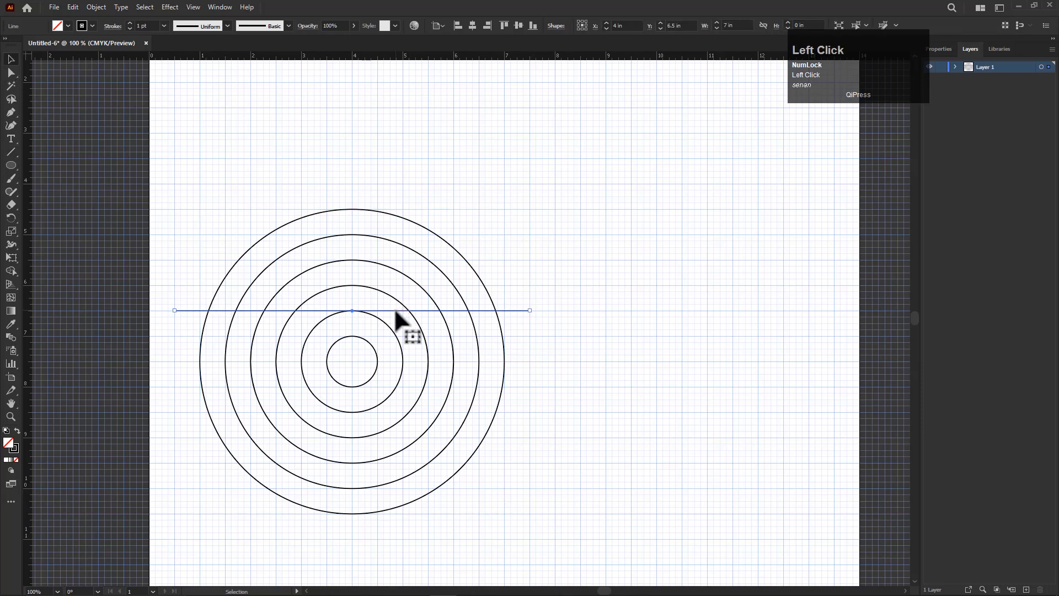
pyautogui.moveTo(394, 310); pyautogui.dragTo(397, 336)
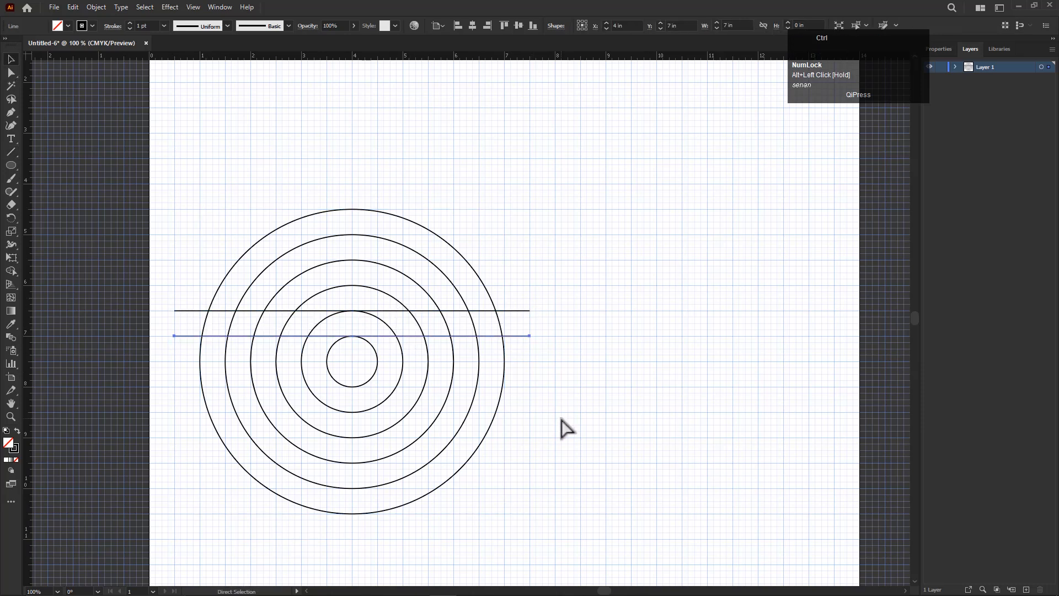
pyautogui.hotkey('ctrl', 'd')
pyautogui.hotkey('ctrl', 'd')
pyautogui.hotkey('ctrl', 'd')
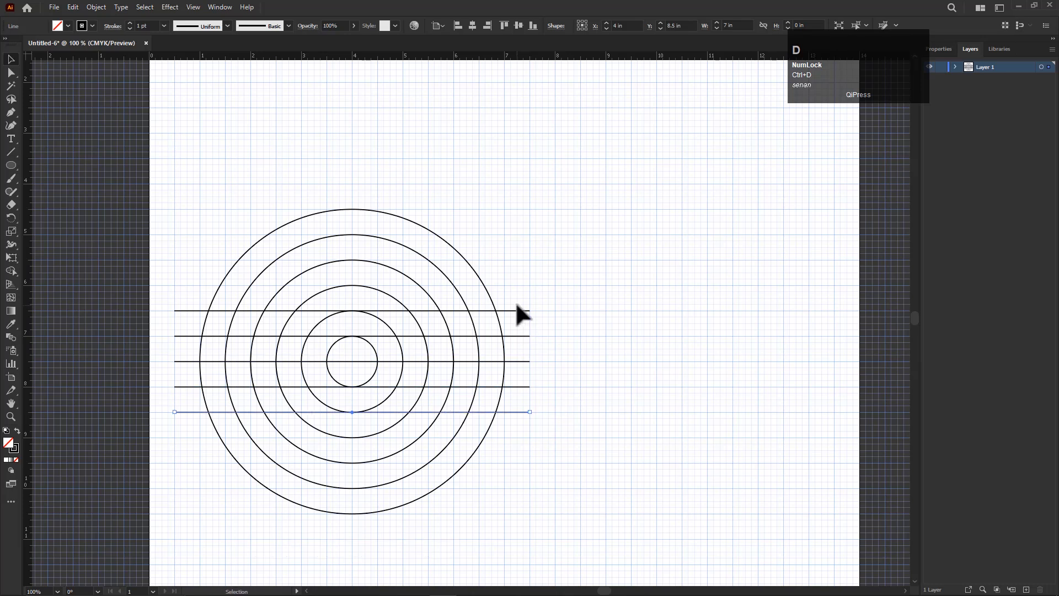
# Draw a 7 in vertical line touching the left edge of the 2 in circle and duplicate it rightward into five lines 0.5 in apart.
pyautogui.click(11, 152)
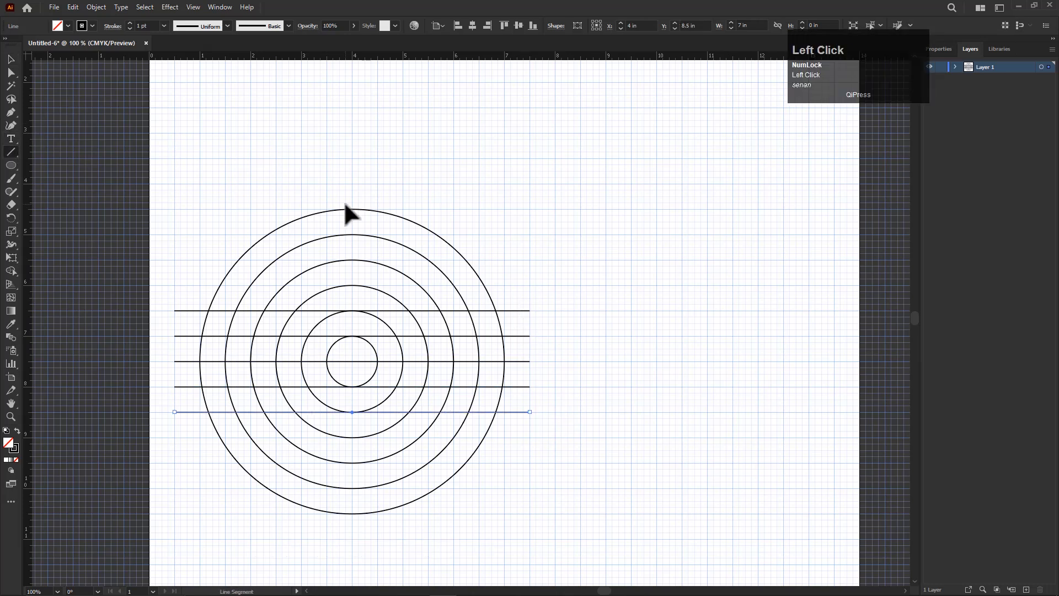
pyautogui.moveTo(302, 184); pyautogui.dragTo(296, 531)
pyautogui.press('v')
pyautogui.moveTo(301, 321); pyautogui.dragTo(327, 333)
pyautogui.hotkey('ctrl', 'd')
pyautogui.hotkey('ctrl', 'd')
pyautogui.hotkey('ctrl', 'd')
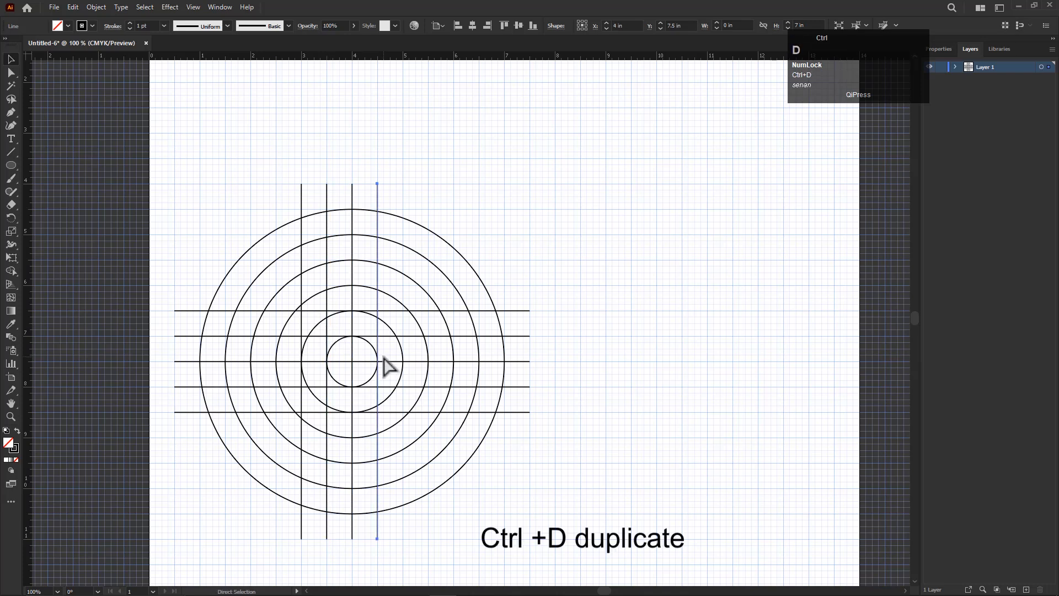
# Select the whole construction of circles and lines.
pyautogui.moveTo(200, 143); pyautogui.dragTo(508, 554)
pyautogui.moveTo(415, 428); pyautogui.dragTo(361, 433)
pyautogui.scroll(-1, 396, 413)
pyautogui.click(75, 6)
pyautogui.click(79, 5)
pyautogui.click(79, 5)
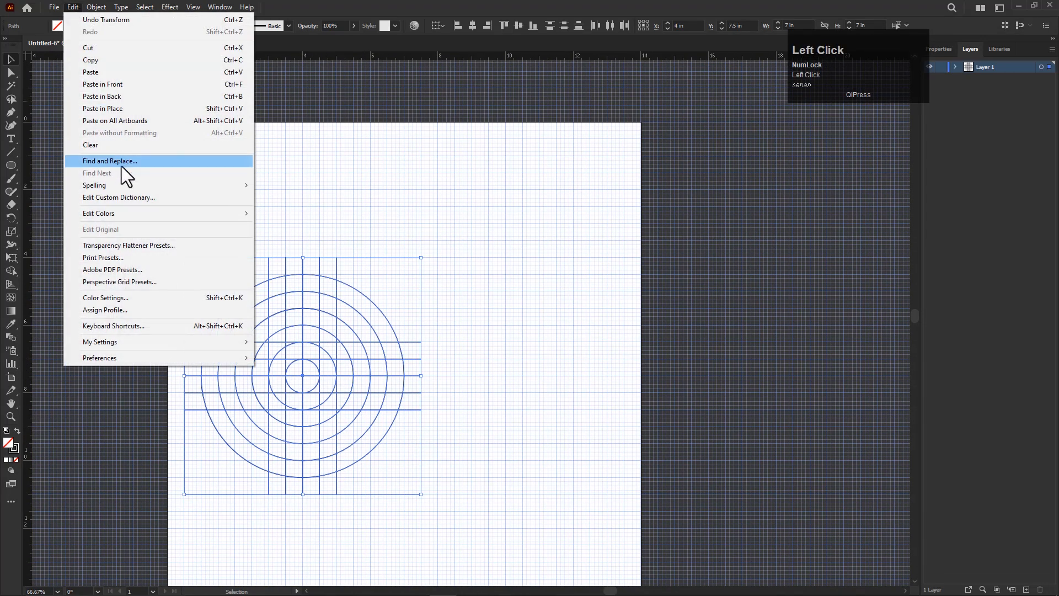
pyautogui.click(108, 109)
pyautogui.moveTo(340, 375)
pyautogui.mouseDown()
pyautogui.moveTo(429, 343)
pyautogui.moveTo(358, 372)
pyautogui.mouseUp()
pyautogui.hotkey('ctrl', 'z')
# Copy the circle-and-line construction, paste it in place and move the copy to the artboard's upper-right corner.
pyautogui.click(73, 7)
pyautogui.click(91, 63)
pyautogui.click(73, 6)
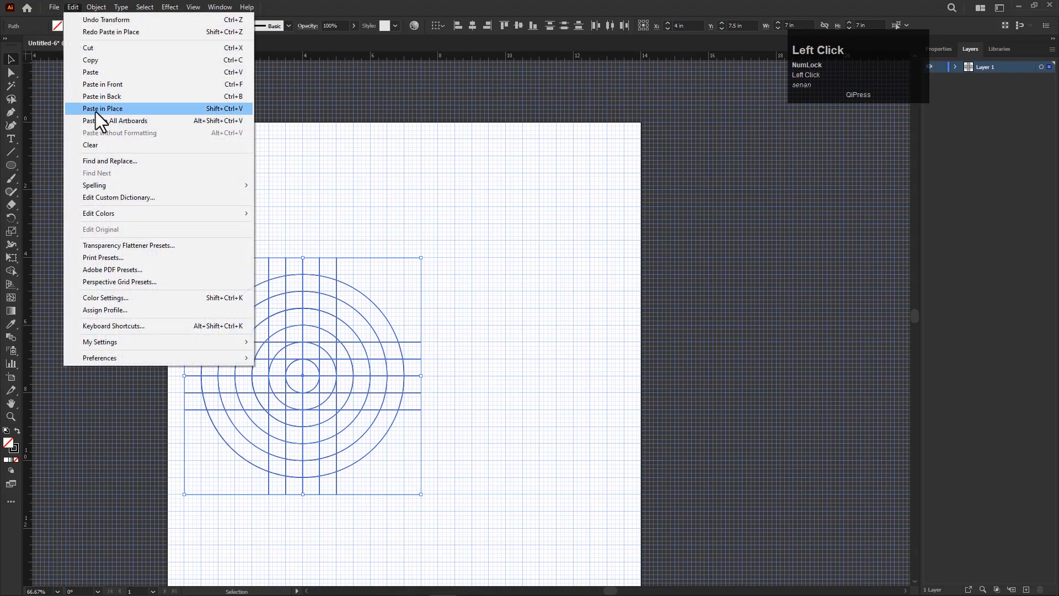
pyautogui.click(95, 109)
pyautogui.press('ctrl')
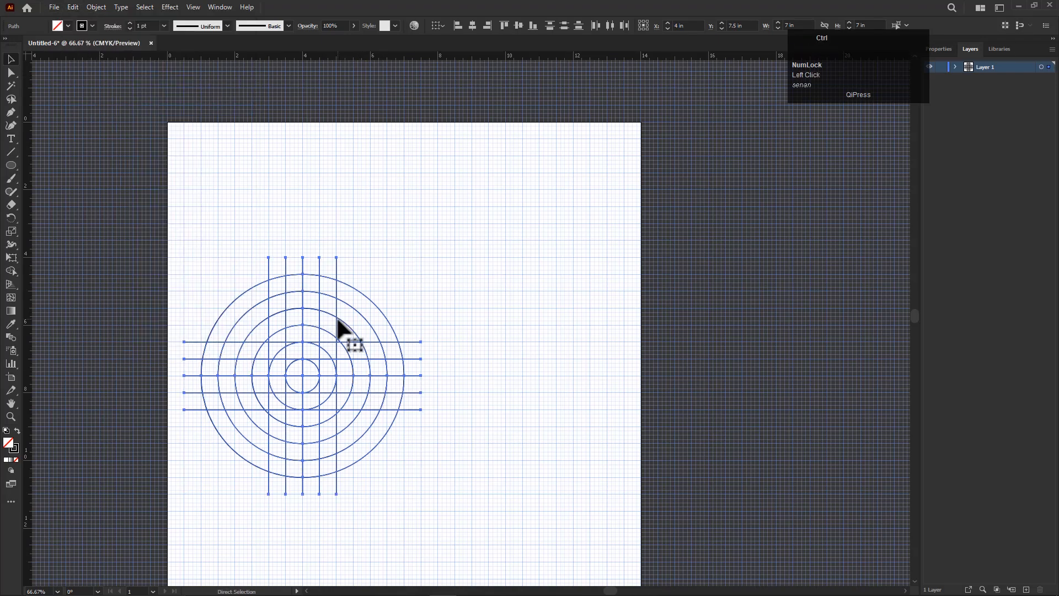
pyautogui.moveTo(338, 334); pyautogui.dragTo(555, 206)
# Select the original construction and move it straight down to Y 9.5 in.
pyautogui.moveTo(422, 464); pyautogui.dragTo(423, 449)
pyautogui.moveTo(191, 206); pyautogui.dragTo(386, 492)
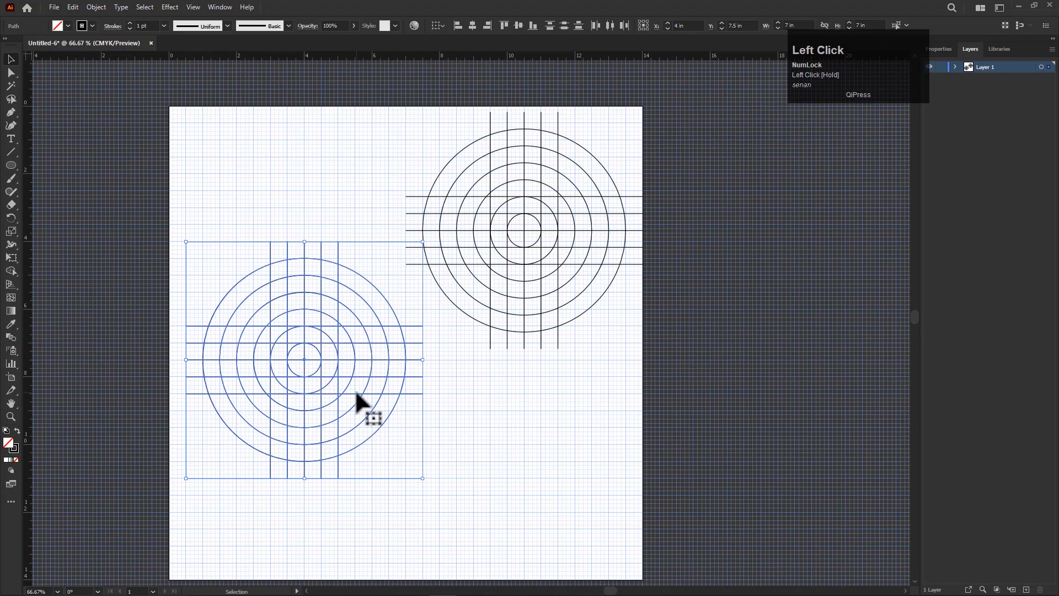
pyautogui.moveTo(362, 389); pyautogui.dragTo(384, 389)
pyautogui.scroll(1, 363, 462)
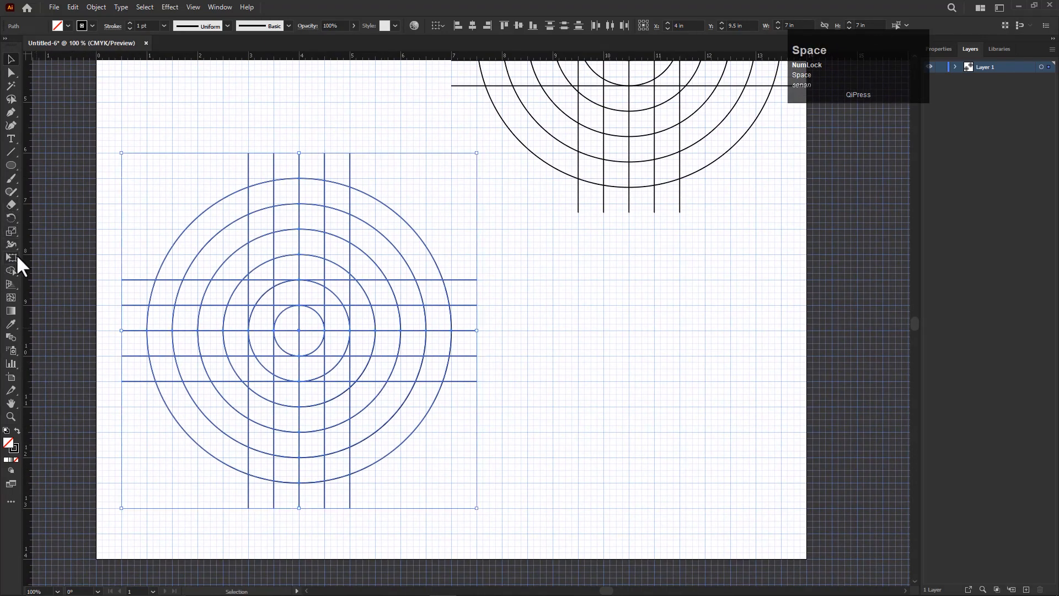
# Using Shape Builder with black fill and no stroke, merge the outermost ring into a C shape open between the outer horizontal lines.
pyautogui.click(11, 270)
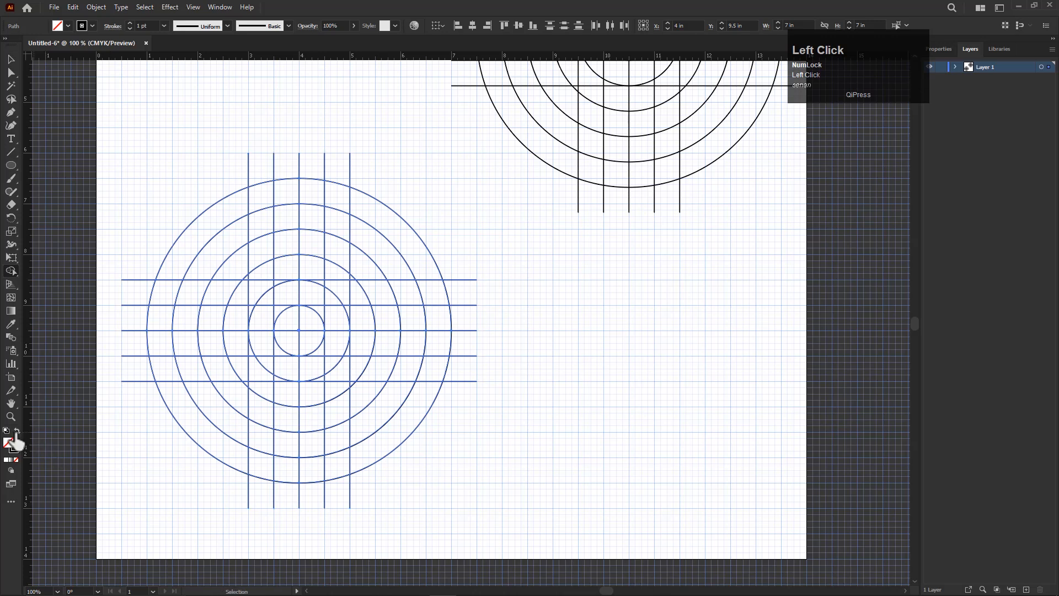
pyautogui.click(16, 433)
pyautogui.moveTo(361, 463)
pyautogui.mouseDown()
pyautogui.moveTo(284, 464)
pyautogui.moveTo(231, 454)
pyautogui.mouseUp()
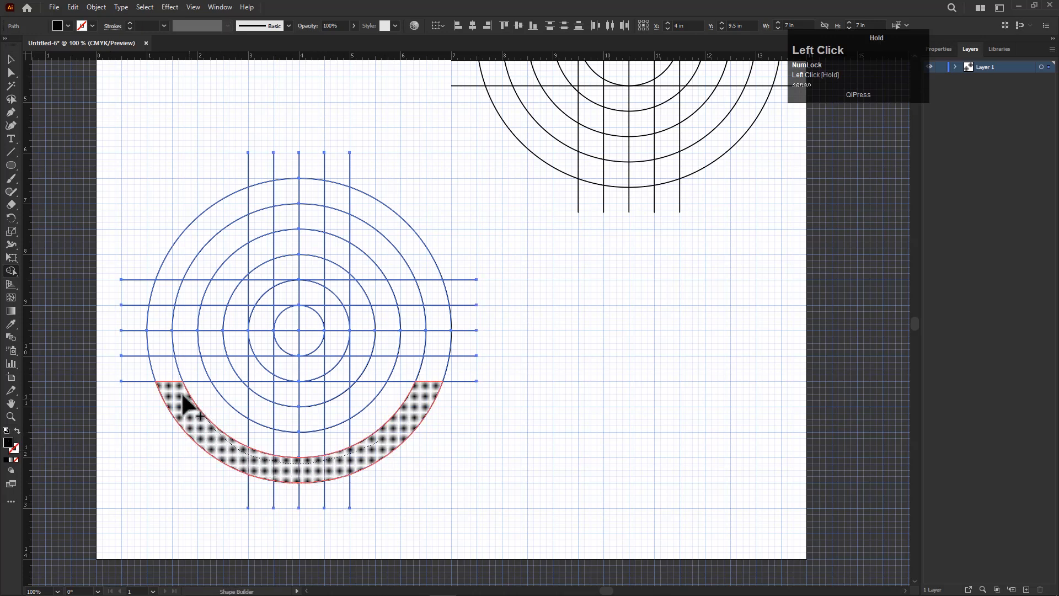
pyautogui.moveTo(185, 396); pyautogui.dragTo(175, 390)
pyautogui.moveTo(167, 274); pyautogui.dragTo(161, 379)
pyautogui.moveTo(228, 205)
pyautogui.mouseDown()
pyautogui.moveTo(317, 193)
pyautogui.moveTo(409, 260)
pyautogui.mouseUp()
# With Shape Builder, merge the third ring from outside with the bar just above the centre line into a lowercase e.
pyautogui.moveTo(327, 422)
pyautogui.mouseDown()
pyautogui.moveTo(260, 414)
pyautogui.moveTo(221, 379)
pyautogui.mouseUp()
pyautogui.moveTo(220, 288); pyautogui.dragTo(224, 378)
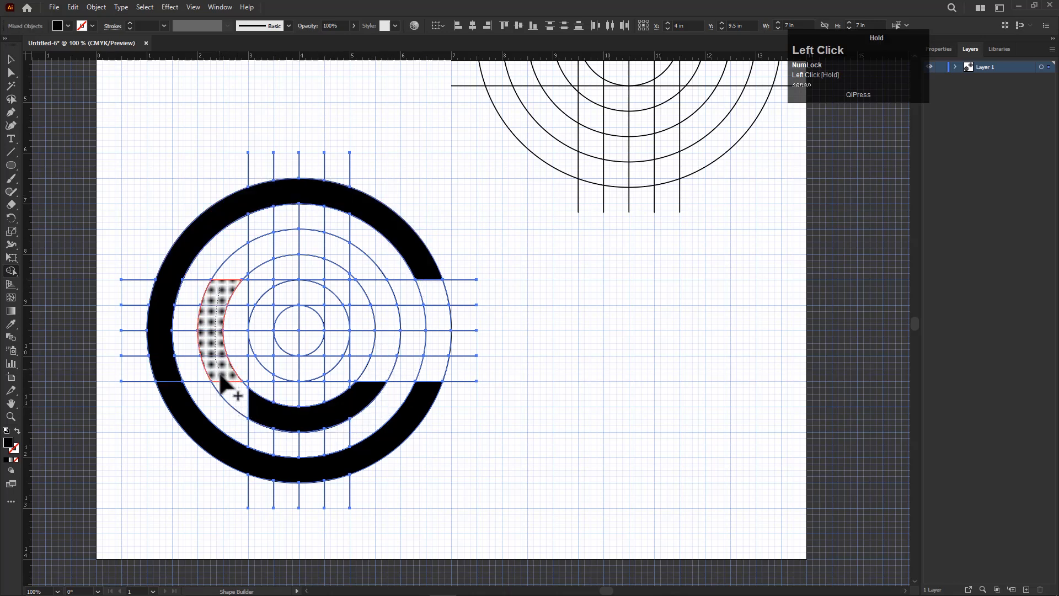
pyautogui.moveTo(217, 289)
pyautogui.mouseDown()
pyautogui.moveTo(267, 250)
pyautogui.moveTo(313, 241)
pyautogui.moveTo(367, 276)
pyautogui.moveTo(389, 325)
pyautogui.moveTo(316, 323)
pyautogui.mouseUp()
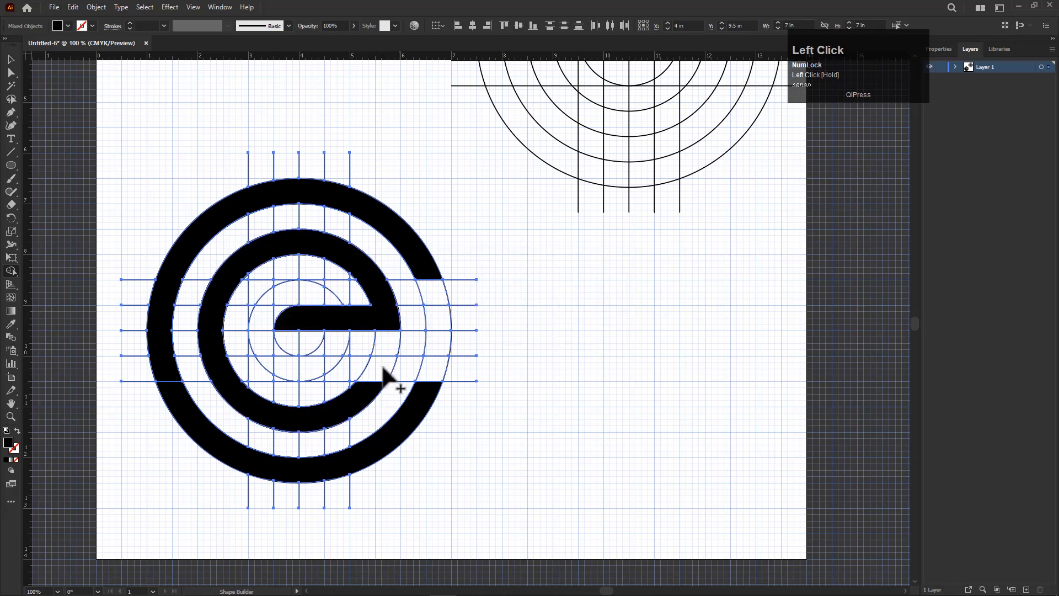
# Try to expand the fill and stroke of the e shape and the surrounding C.
pyautogui.click(10, 61)
pyautogui.click(485, 343)
pyautogui.click(380, 317)
pyautogui.keyDown('shift'); pyautogui.click(426, 249); pyautogui.keyUp('shift')
pyautogui.keyDown('shift'); pyautogui.click(428, 253); pyautogui.keyUp('shift')
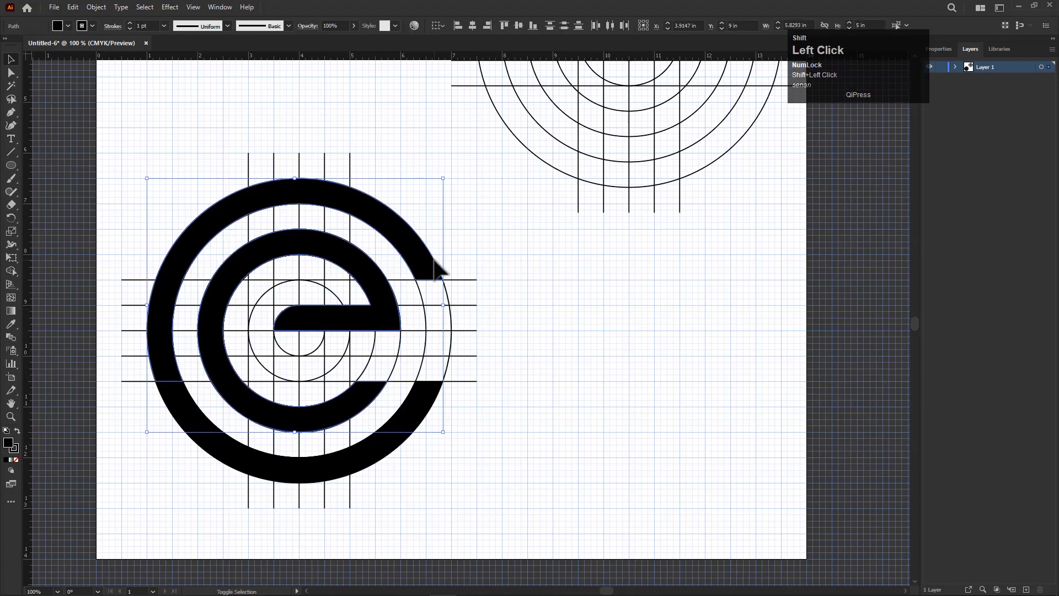
pyautogui.click(78, 2)
pyautogui.moveTo(96, 6)
pyautogui.click(112, 148)
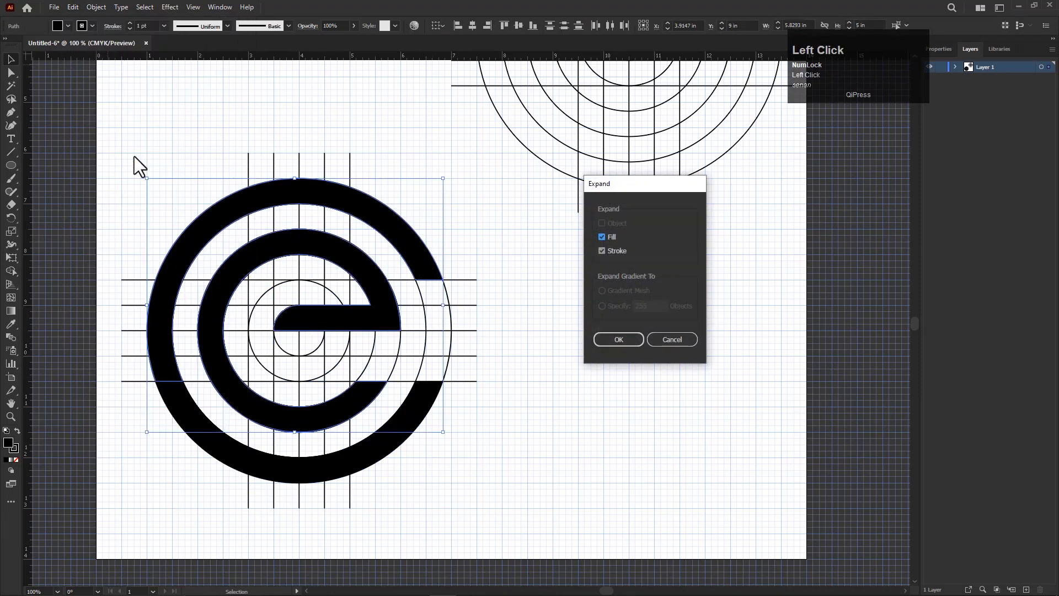
pyautogui.click(625, 340)
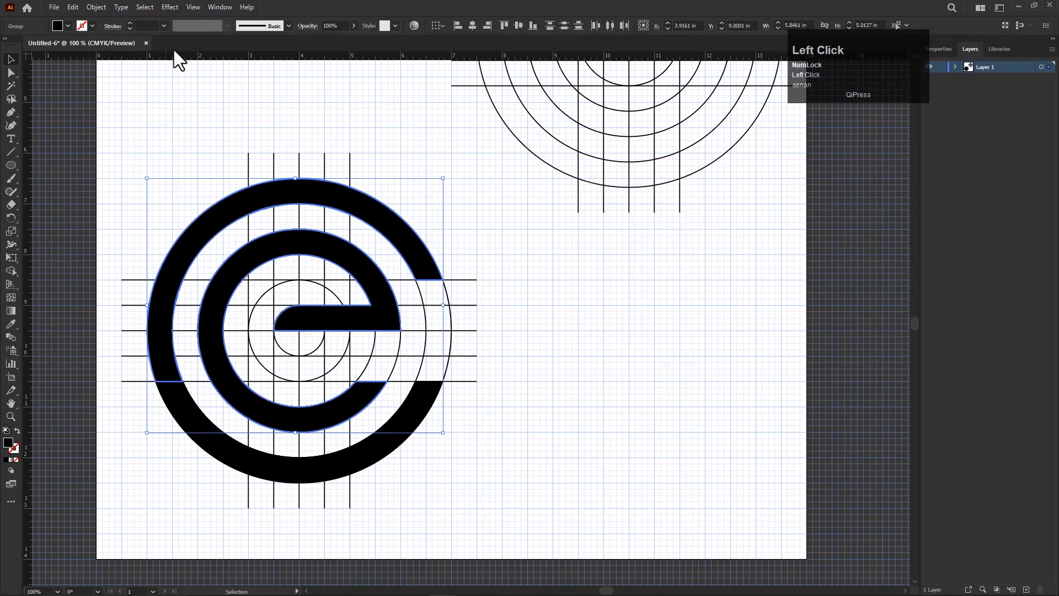
# Check the lower part of the outer ring and undo the expansion, keeping the completed e merge.
pyautogui.moveTo(390, 348); pyautogui.dragTo(367, 338)
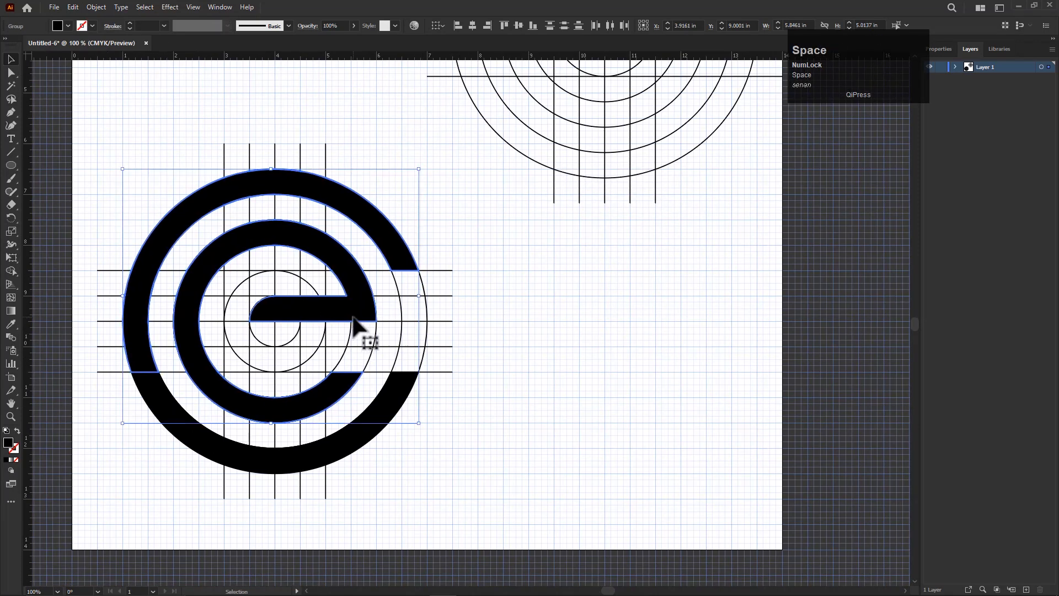
pyautogui.click(539, 397)
pyautogui.click(386, 419)
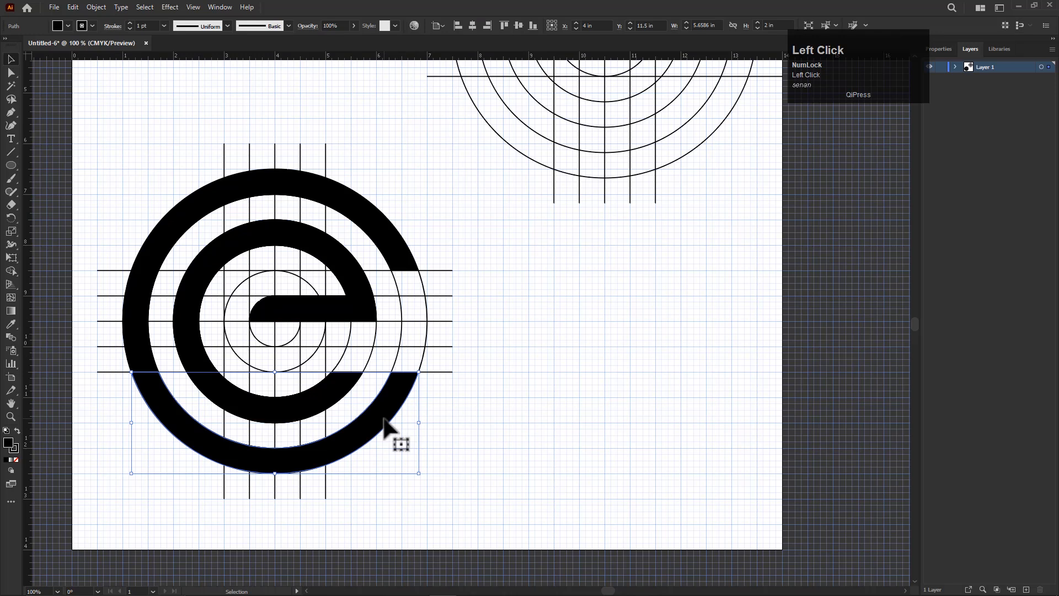
pyautogui.hotkey('ctrl', 'z')
pyautogui.hotkey('ctrl', 'z')
pyautogui.hotkey('ctrl', 'z')
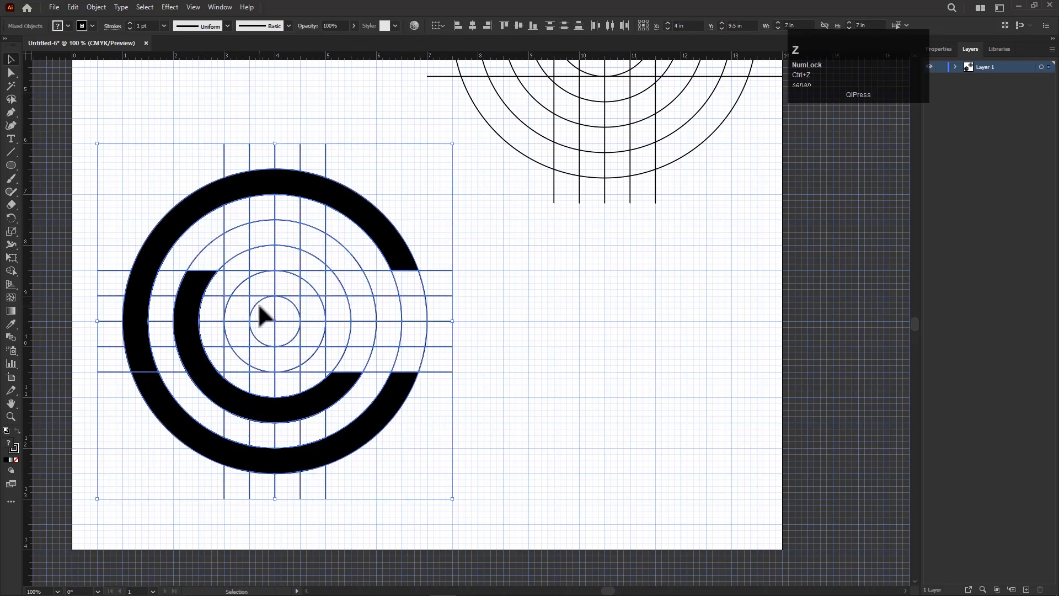
pyautogui.hotkey('ctrl', 'shift', 'z')
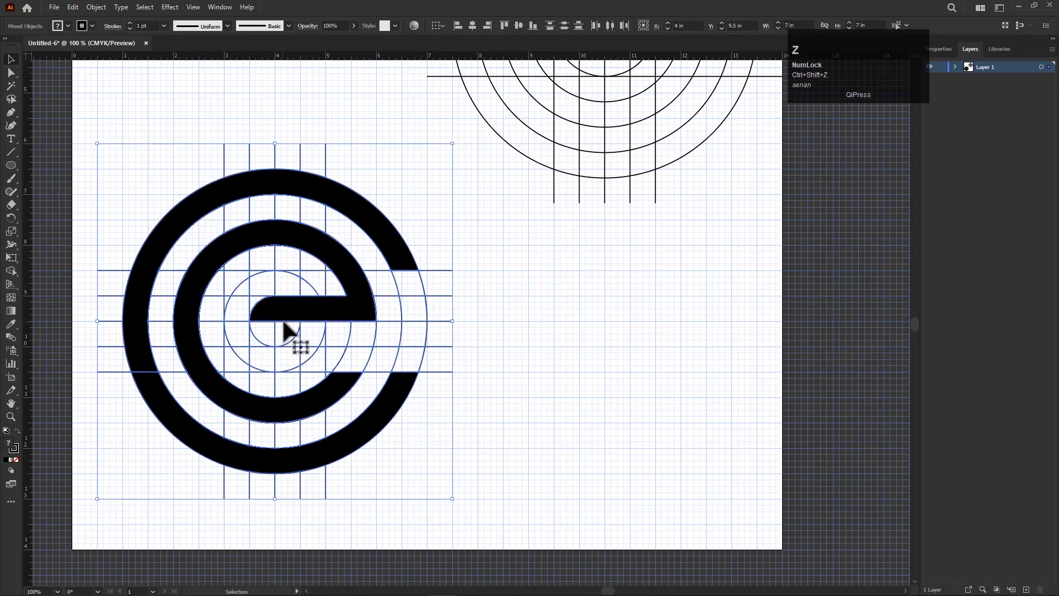
# Join the outer C's upper and lower parts with Shape Builder and expand the fill and stroke of the e and C.
pyautogui.click(9, 271)
pyautogui.click(11, 59)
pyautogui.click(410, 167)
pyautogui.click(350, 260)
pyautogui.keyDown('shift'); pyautogui.click(392, 248); pyautogui.keyUp('shift')
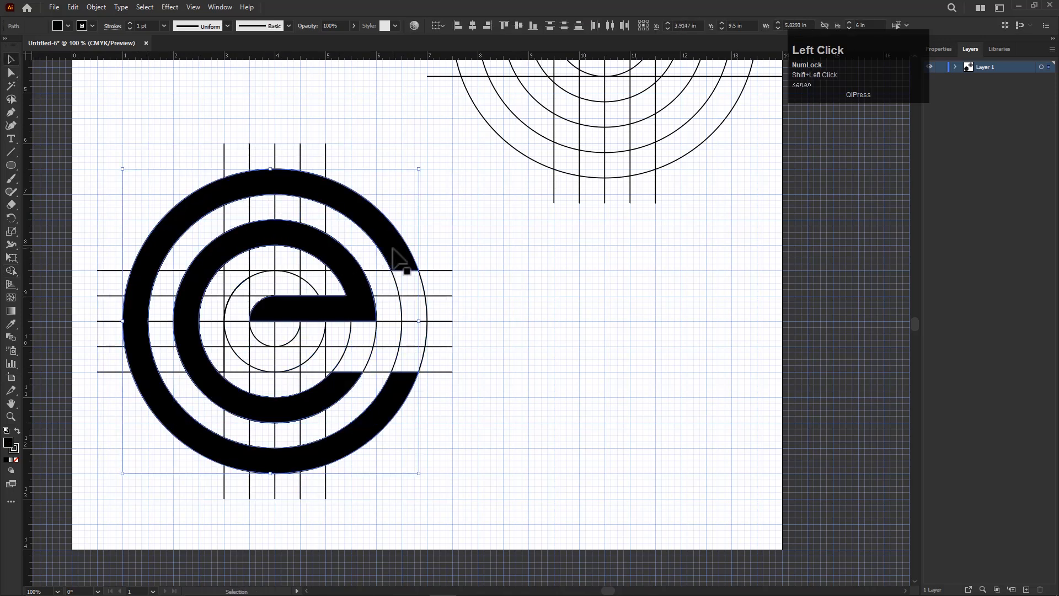
pyautogui.click(96, 7)
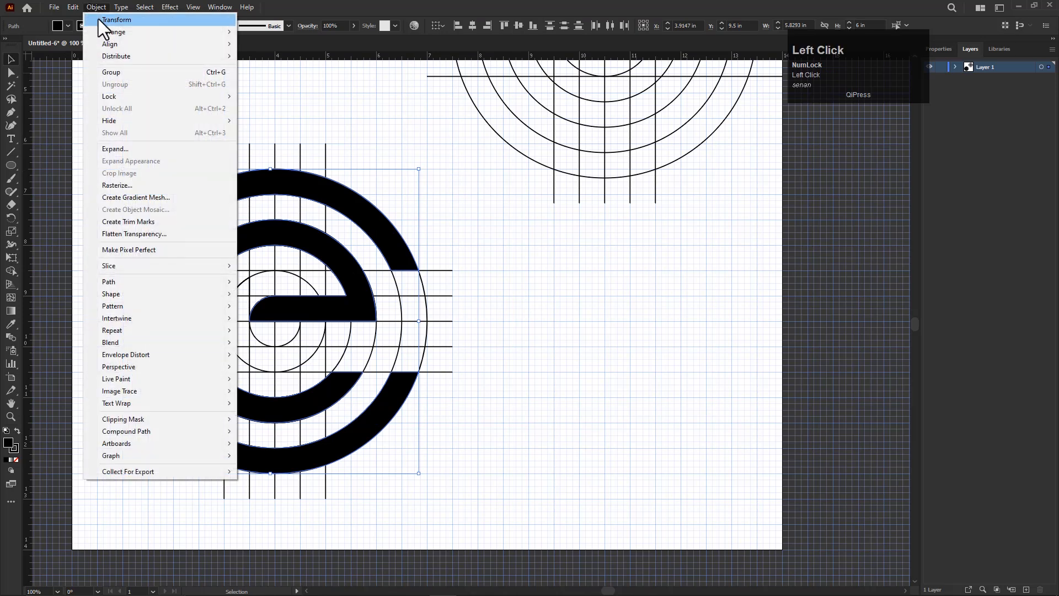
pyautogui.click(112, 146)
pyautogui.click(617, 340)
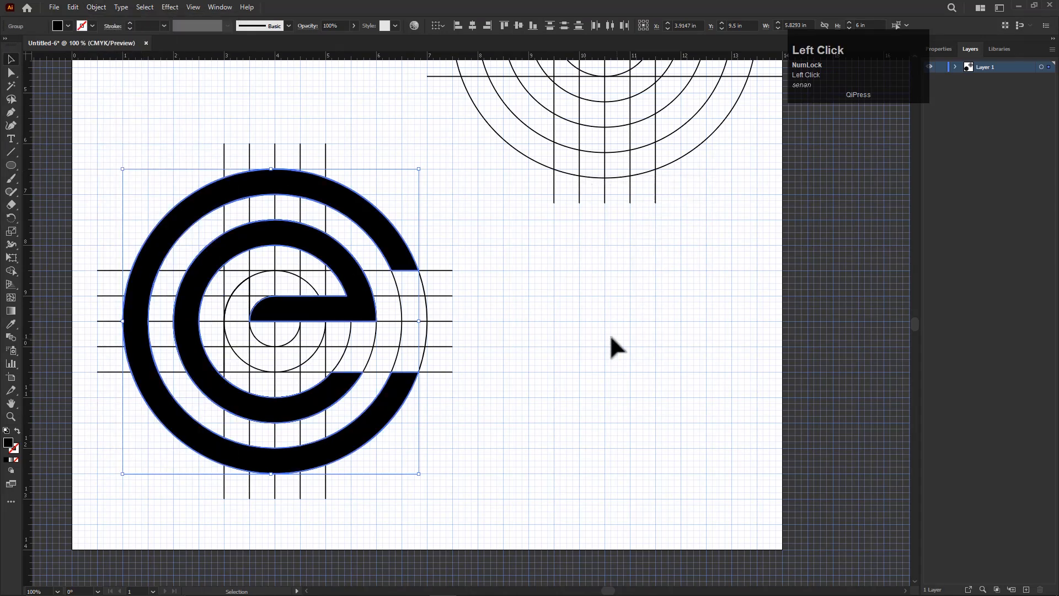
# Give the expanded e and C a 2 pt stroke and apply Pathfinder Unite to them.
pyautogui.click(164, 26)
pyautogui.click(190, 88)
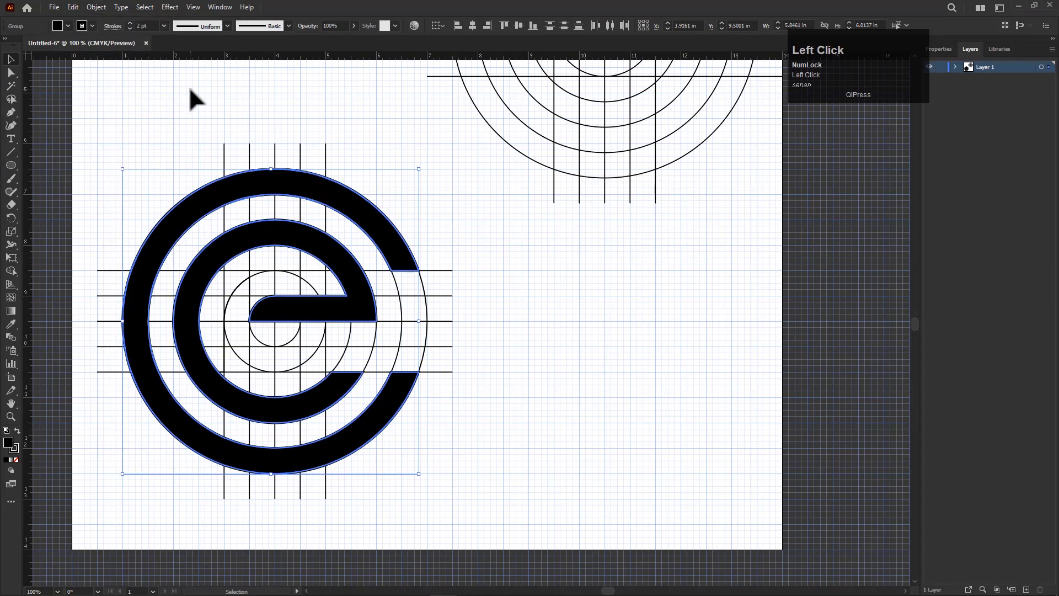
pyautogui.press('space')
pyautogui.moveTo(362, 290); pyautogui.dragTo(356, 284)
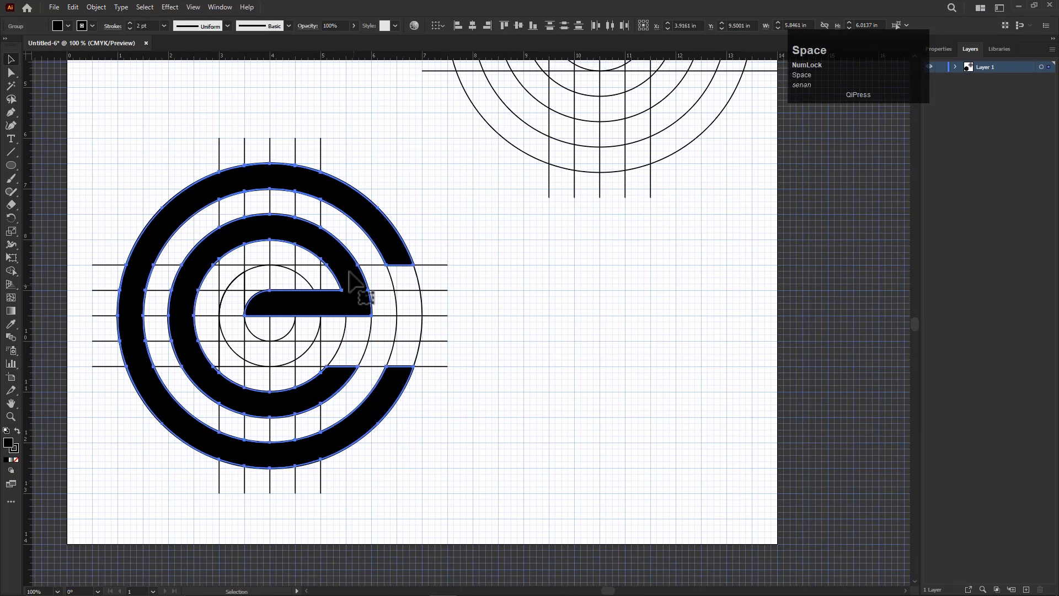
pyautogui.click(219, 7)
pyautogui.click(274, 417)
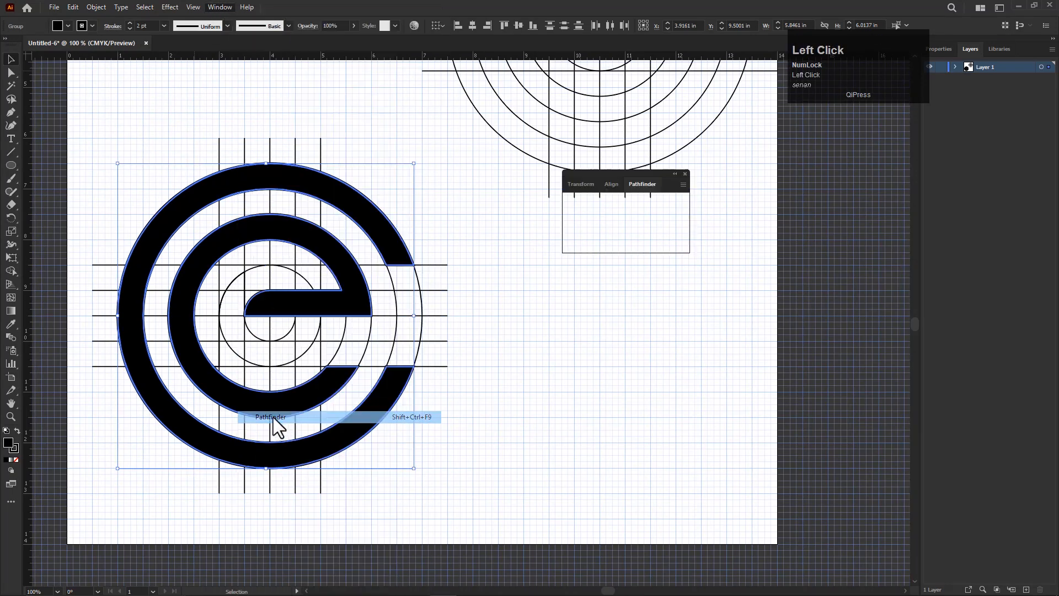
pyautogui.click(571, 213)
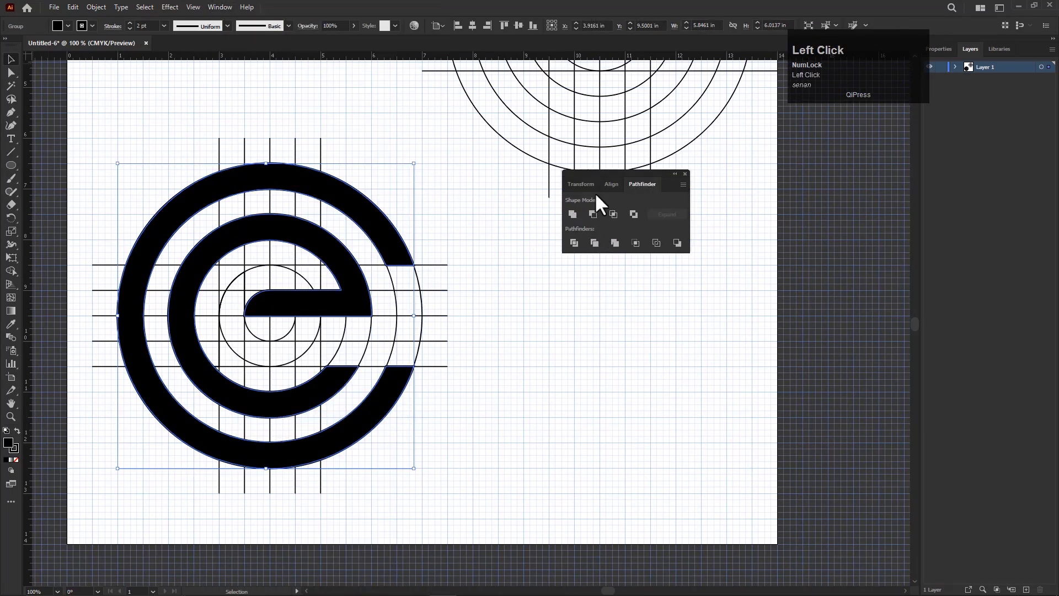
# Move the e logo to the right, clear of its construction, and delete the leftover circle and line segments.
pyautogui.click(685, 173)
pyautogui.moveTo(386, 251); pyautogui.dragTo(735, 276)
pyautogui.moveTo(107, 101); pyautogui.dragTo(380, 474)
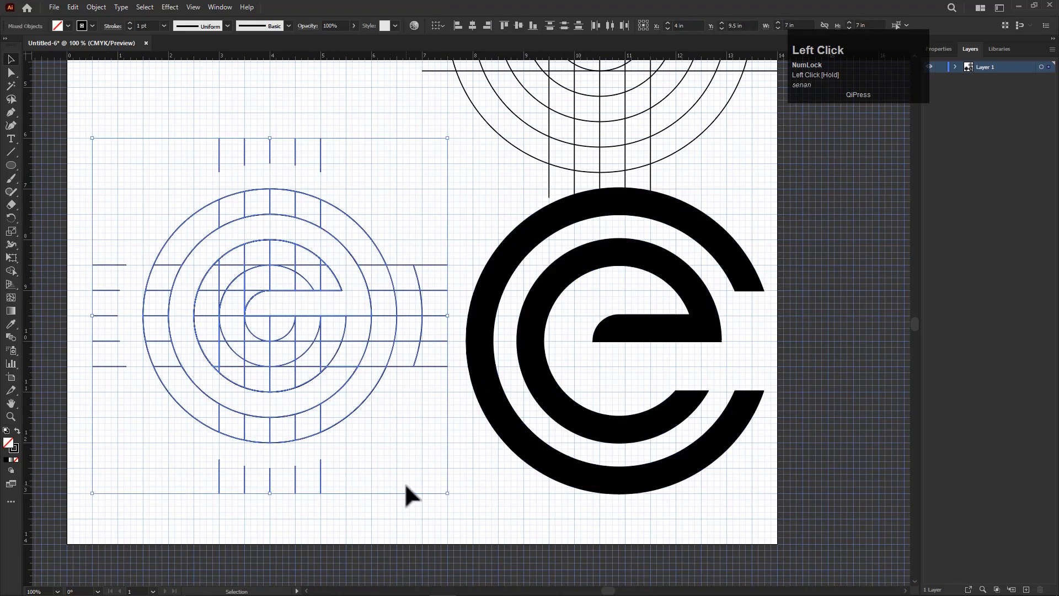
pyautogui.press('Delete')
# Move the e logo to the artboard's upper-left area and scale it to about 3.77 by 3.88 in.
pyautogui.scroll(-4, 362, 411)
pyautogui.moveTo(516, 393); pyautogui.dragTo(324, 265)
pyautogui.hotkey('ctrl', 't')
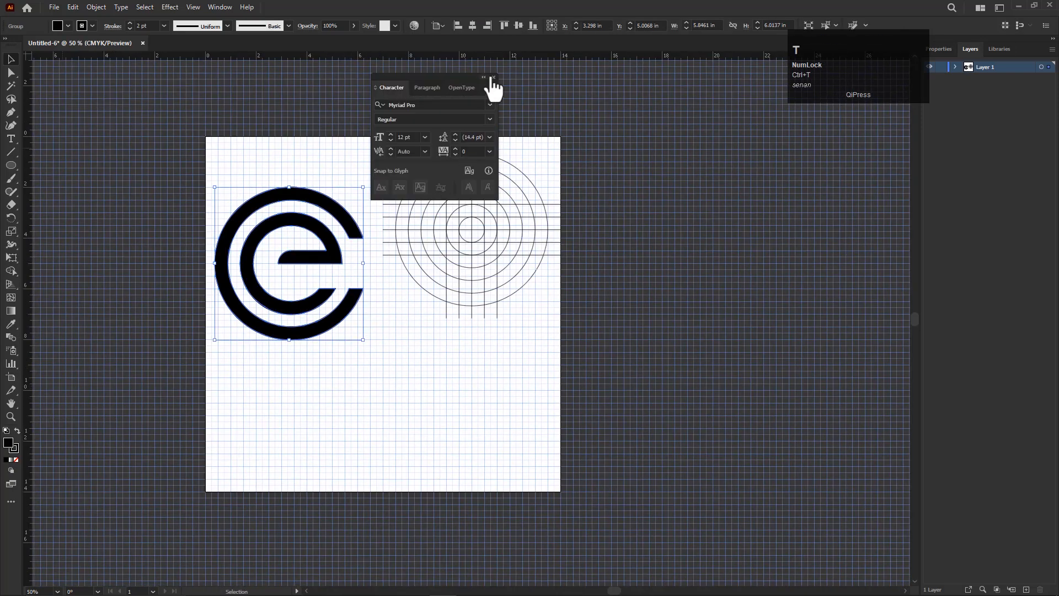
pyautogui.hotkey('ctrl', 't')
pyautogui.moveTo(363, 340); pyautogui.dragTo(302, 242)
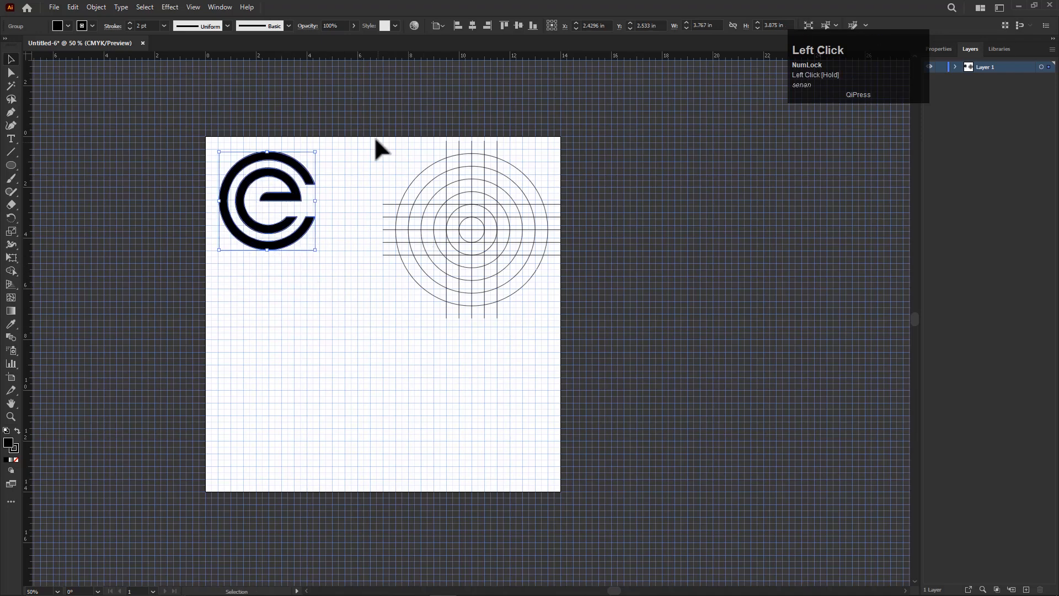
# Select the spare circle-and-line construction and move it to X 5.5 in, Y 8.5 in.
pyautogui.moveTo(603, 339); pyautogui.dragTo(603, 339)
pyautogui.scroll(1, 490, 268)
pyautogui.moveTo(484, 294); pyautogui.dragTo(499, 292)
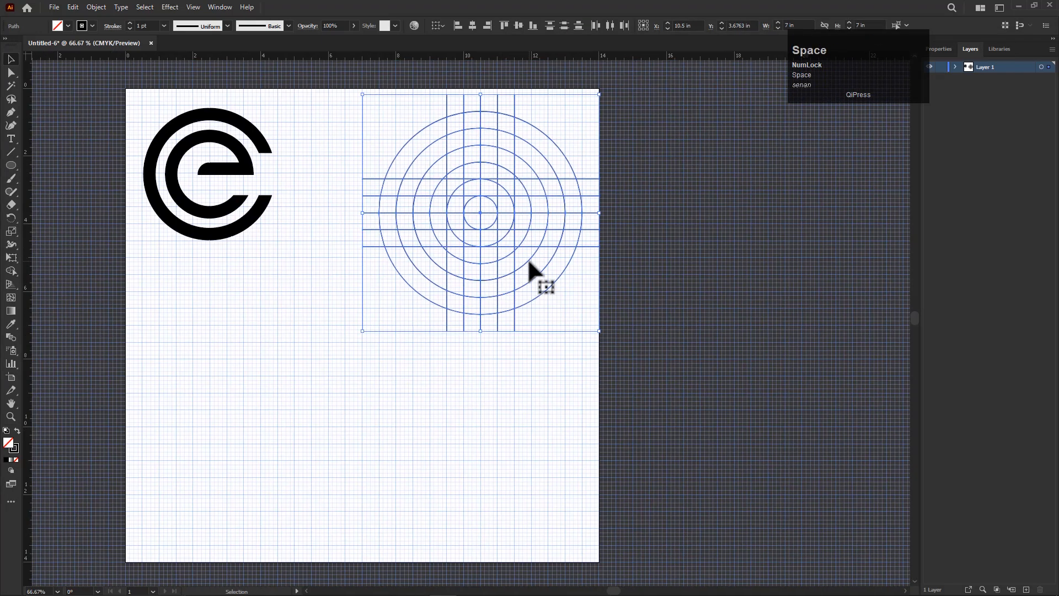
pyautogui.moveTo(540, 248); pyautogui.dragTo(418, 390)
pyautogui.scroll(2, 366, 410)
pyautogui.scroll(-2, 397, 394)
pyautogui.scroll(1, 407, 388)
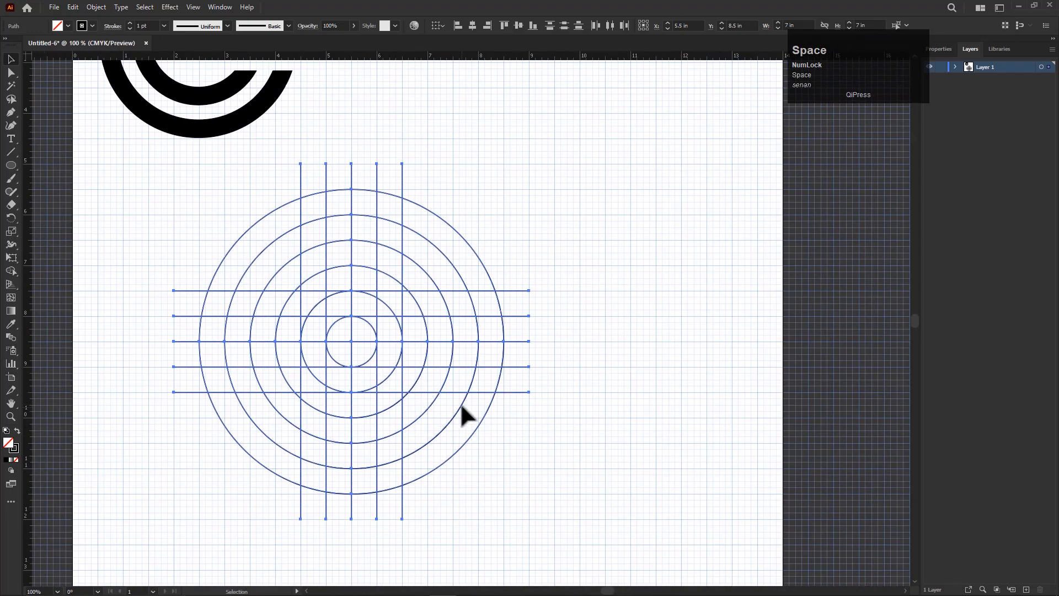
# Using Shape Builder with black fill and no stroke, form a right-opening C from the moved construction's outermost ring.
pyautogui.click(10, 269)
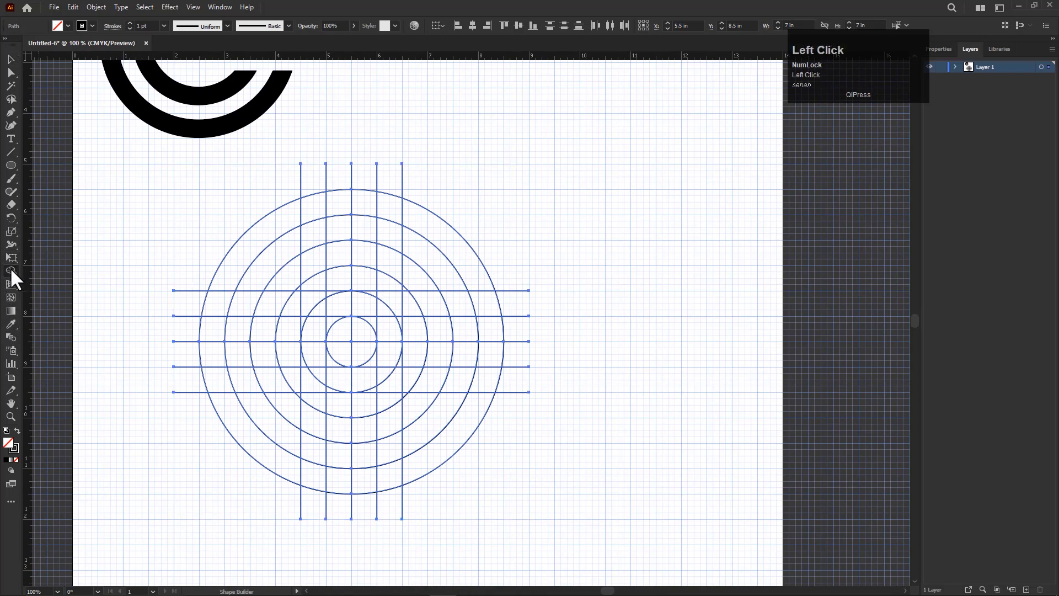
pyautogui.click(17, 431)
pyautogui.moveTo(366, 474)
pyautogui.mouseDown()
pyautogui.moveTo(267, 455)
pyautogui.moveTo(212, 390)
pyautogui.mouseUp()
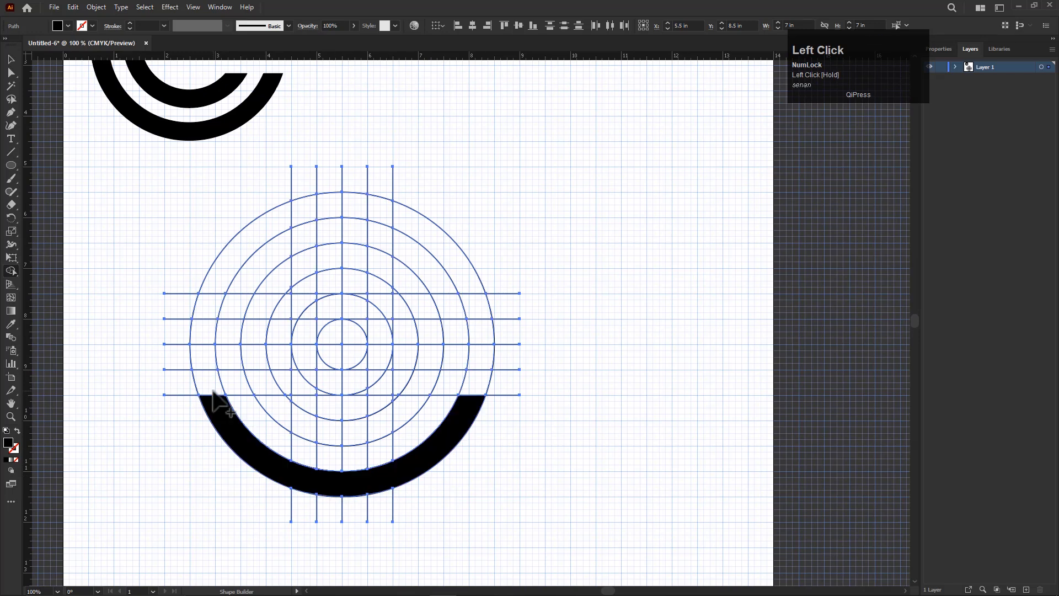
pyautogui.moveTo(211, 296)
pyautogui.mouseDown()
pyautogui.moveTo(207, 366)
pyautogui.moveTo(260, 232)
pyautogui.moveTo(303, 225)
pyautogui.moveTo(420, 237)
pyautogui.moveTo(451, 257)
pyautogui.mouseUp()
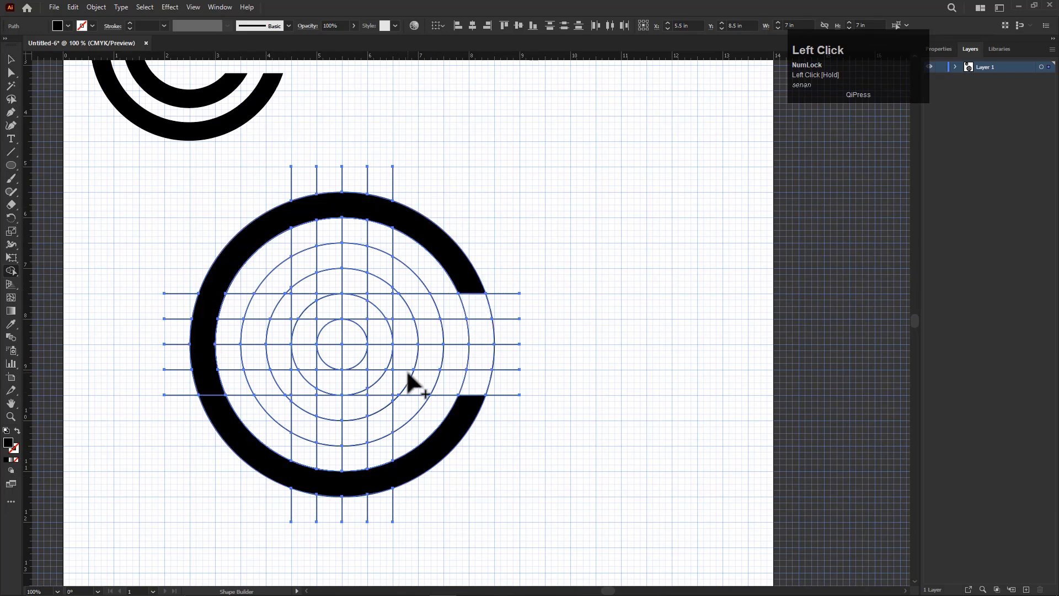
# Fill the third ring from outside up to the rightmost vertical line, adding a short vertical stem to form the G's body.
pyautogui.moveTo(265, 308)
pyautogui.mouseDown()
pyautogui.moveTo(267, 392)
pyautogui.moveTo(298, 419)
pyautogui.moveTo(329, 432)
pyautogui.moveTo(382, 424)
pyautogui.moveTo(375, 377)
pyautogui.moveTo(373, 415)
pyautogui.mouseUp()
pyautogui.press('space')
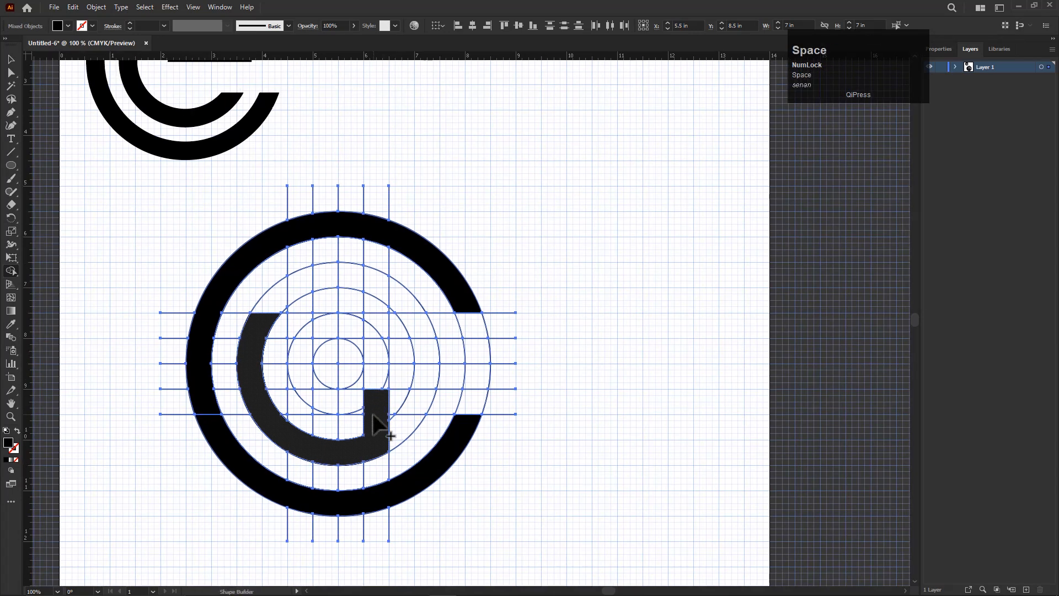
pyautogui.moveTo(271, 322)
pyautogui.mouseDown()
pyautogui.moveTo(329, 275)
pyautogui.moveTo(384, 292)
pyautogui.mouseUp()
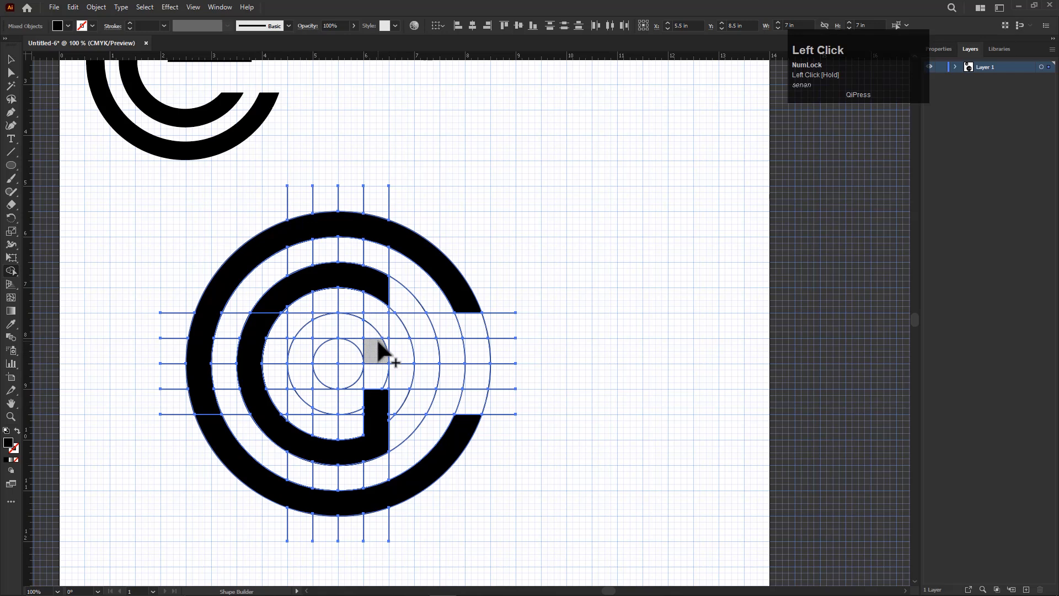
# Try a G crossbar just above the centre line joined to the stem, and undo it.
pyautogui.moveTo(339, 353)
pyautogui.mouseDown()
pyautogui.moveTo(378, 359)
pyautogui.moveTo(390, 425)
pyautogui.moveTo(394, 402)
pyautogui.mouseUp()
pyautogui.scroll(2, 394, 393)
pyautogui.click(382, 405)
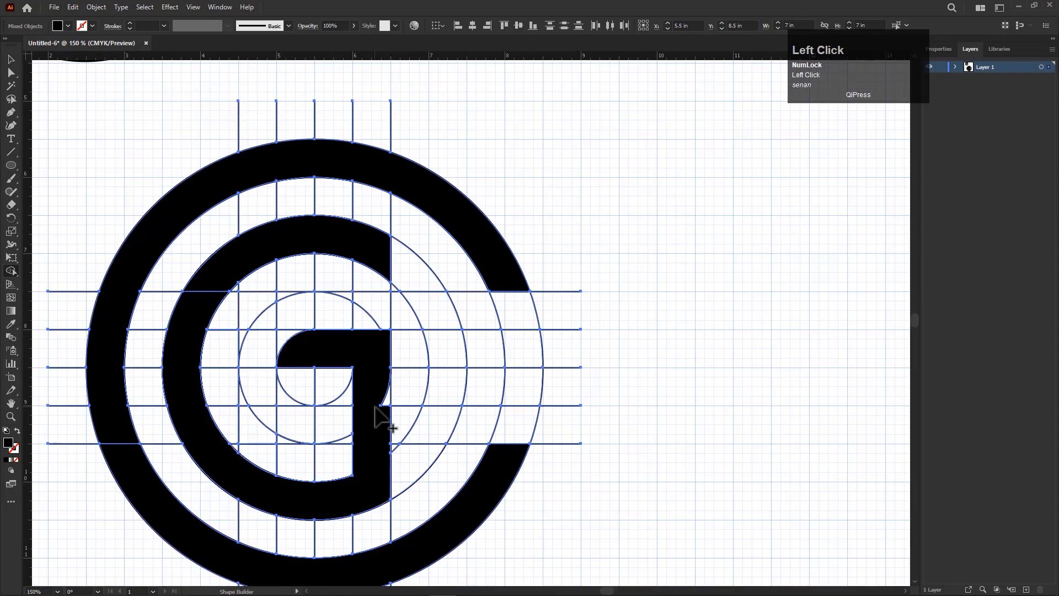
pyautogui.scroll(-2, 388, 457)
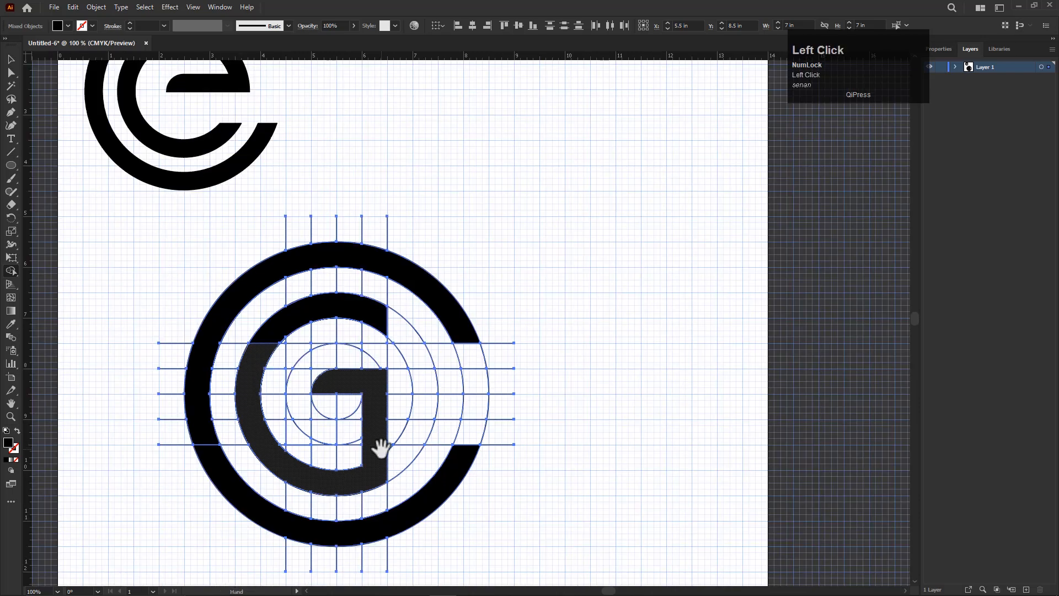
pyautogui.press('space')
pyautogui.moveTo(382, 452); pyautogui.dragTo(368, 430)
pyautogui.hotkey('ctrl', 'z')
pyautogui.hotkey('ctrl', 'z')
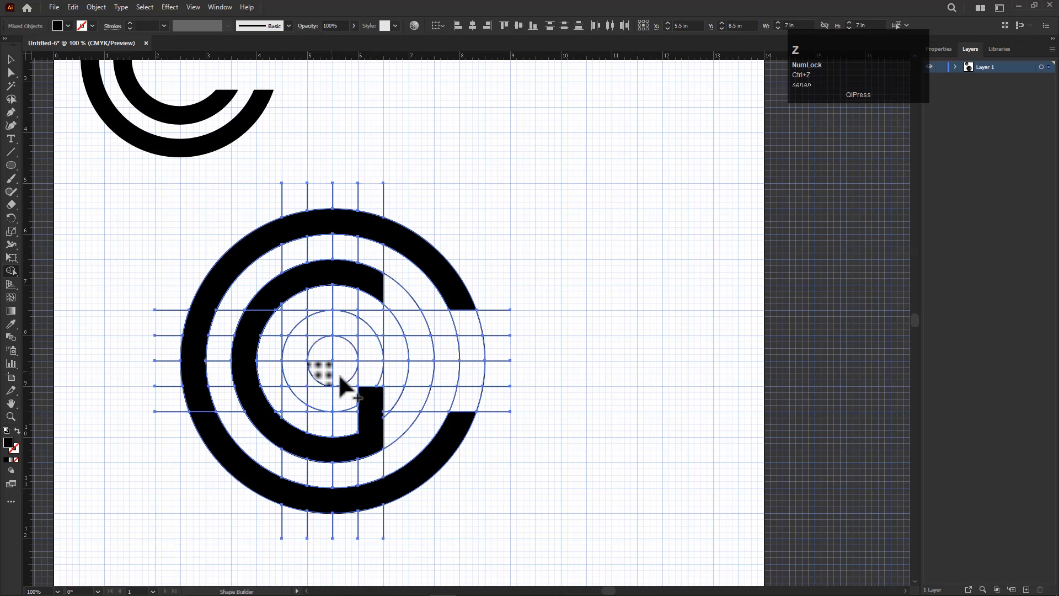
# Merge the regions just below the centre line with the stem as the G's crossbar and deselect the artwork.
pyautogui.moveTo(324, 379)
pyautogui.mouseDown()
pyautogui.moveTo(385, 392)
pyautogui.moveTo(385, 413)
pyautogui.mouseUp()
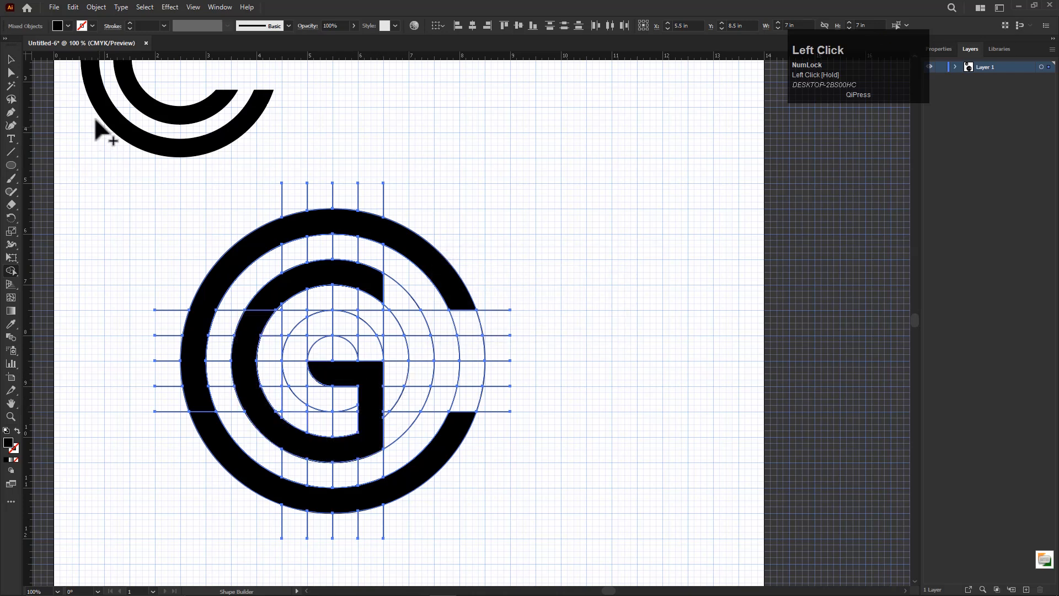
pyautogui.click(10, 60)
pyautogui.press('space')
pyautogui.moveTo(360, 400); pyautogui.dragTo(359, 390)
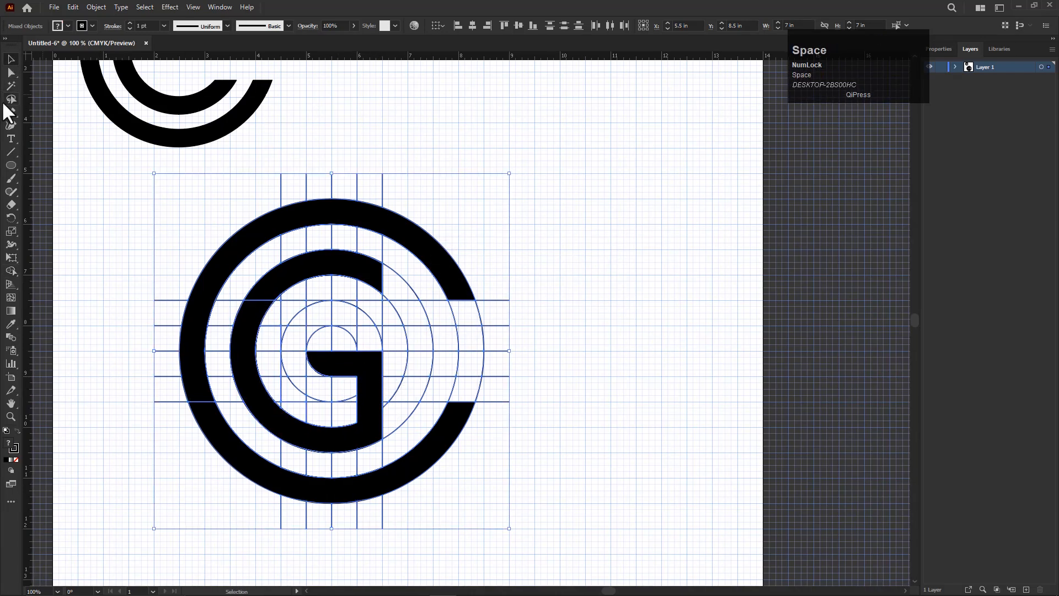
pyautogui.click(11, 271)
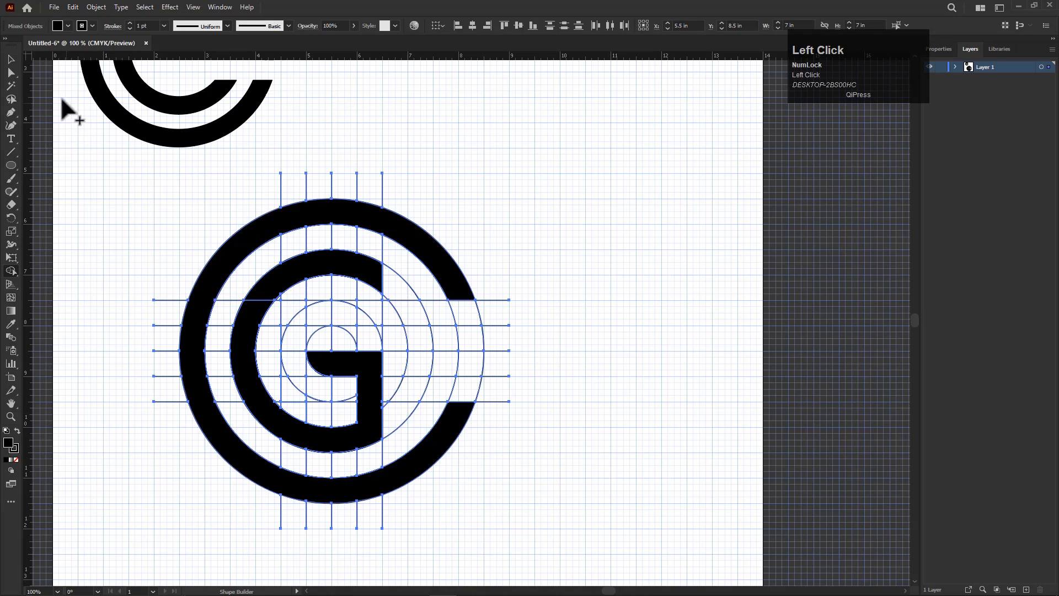
pyautogui.click(533, 265)
pyautogui.press('space')
pyautogui.moveTo(521, 373); pyautogui.dragTo(484, 350)
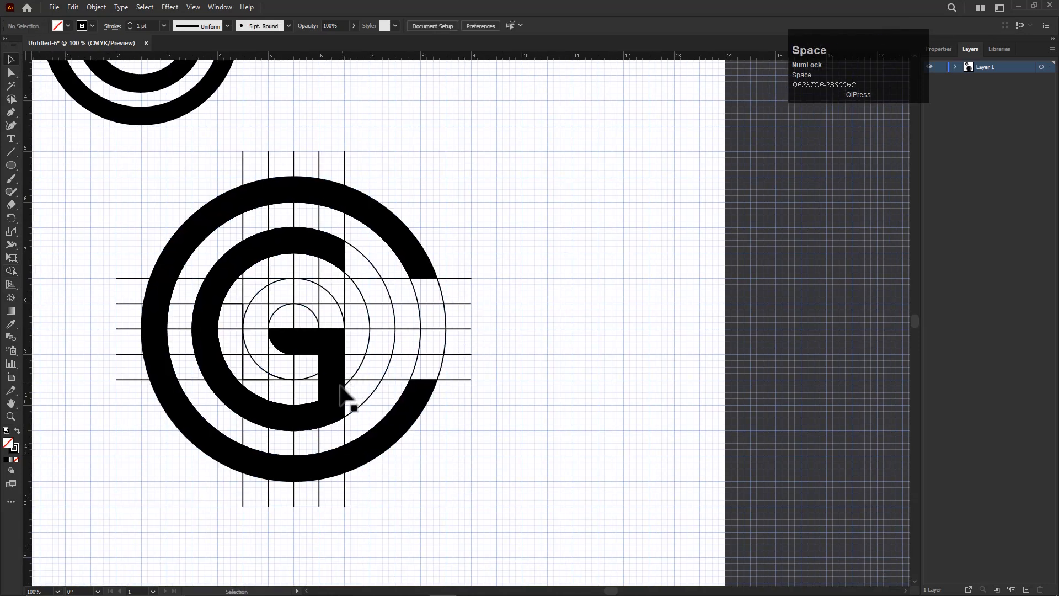
# Try to expand the fill and stroke of the G's lower body and the C ring, and undo it.
pyautogui.click(338, 386)
pyautogui.keyDown('shift'); pyautogui.click(394, 433); pyautogui.keyUp('shift')
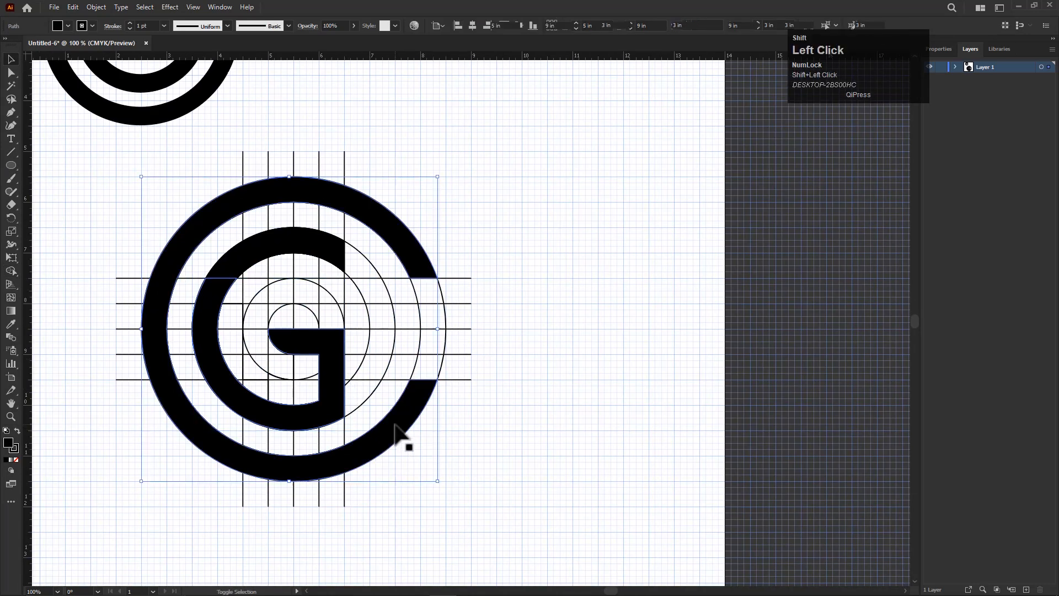
pyautogui.click(95, 9)
pyautogui.click(128, 145)
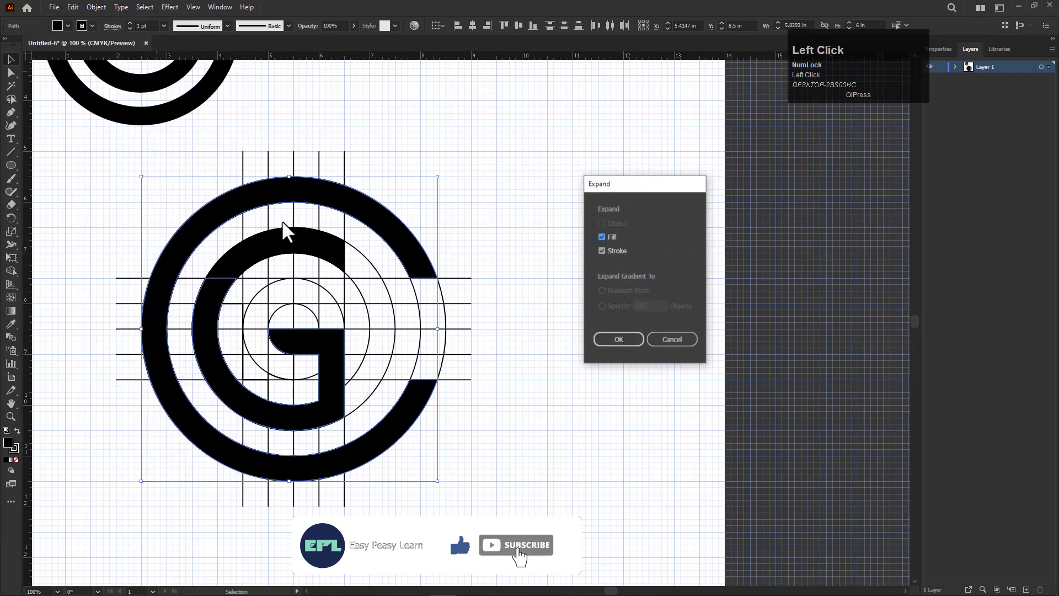
pyautogui.click(620, 339)
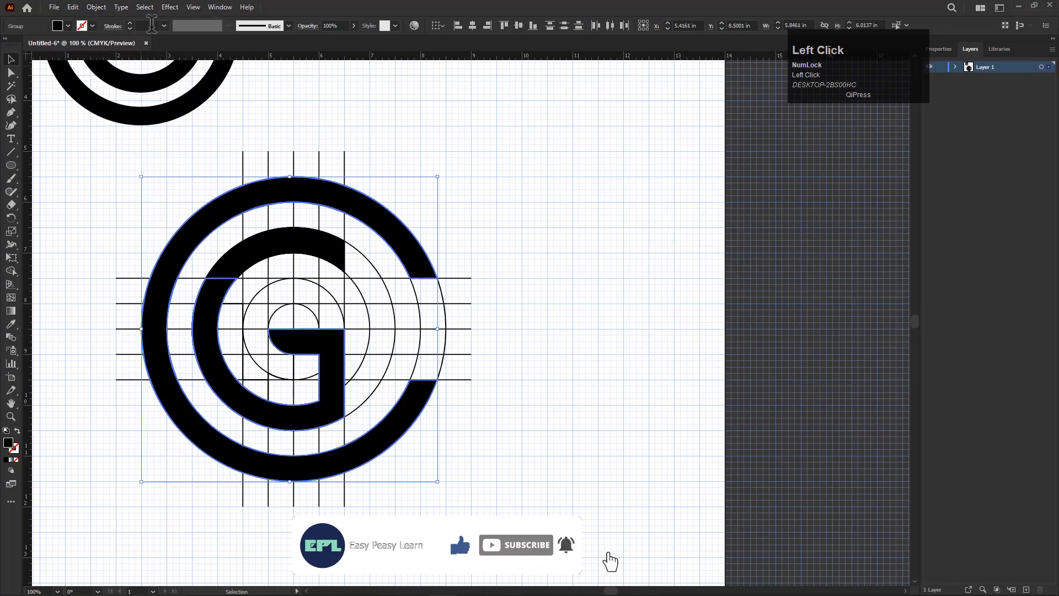
pyautogui.click(10, 271)
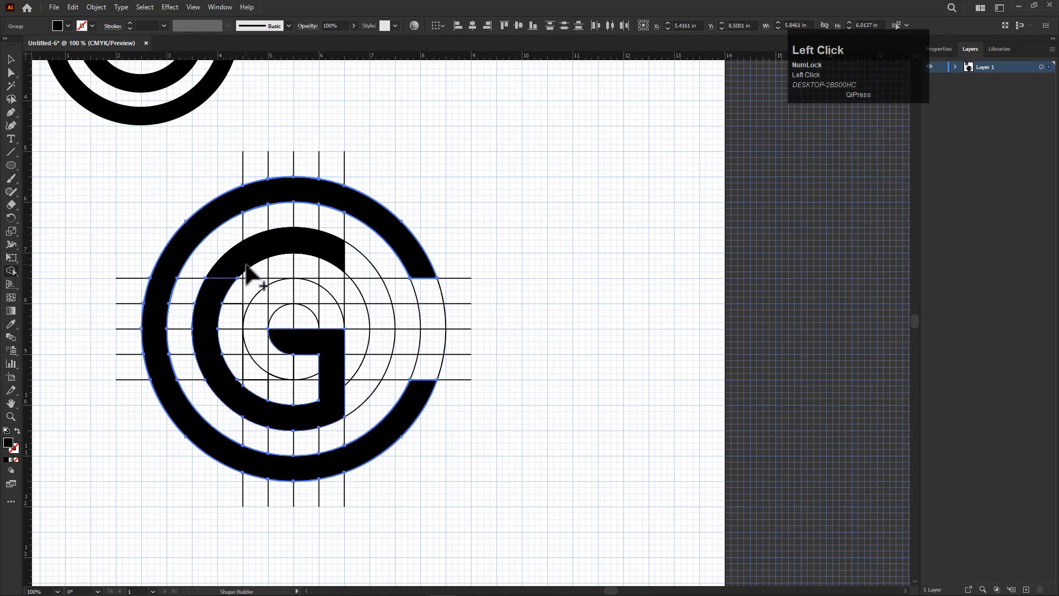
pyautogui.hotkey('ctrl', 'z')
pyautogui.hotkey('ctrl', 'z')
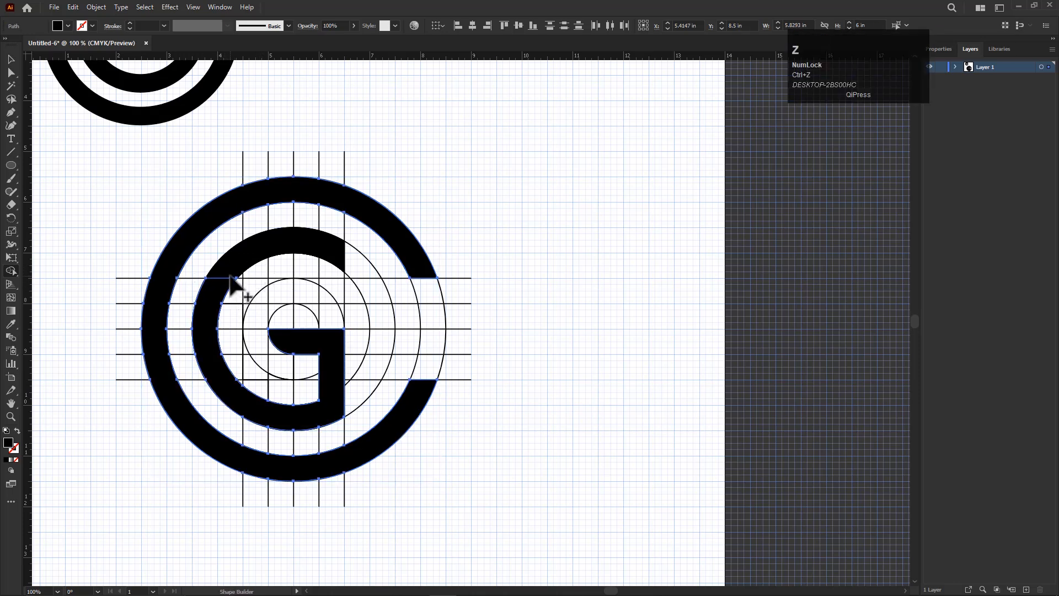
# Select the whole construction and merge the G's upper arc with its lower body using Shape Builder.
pyautogui.click(12, 272)
pyautogui.scroll(2, 223, 270)
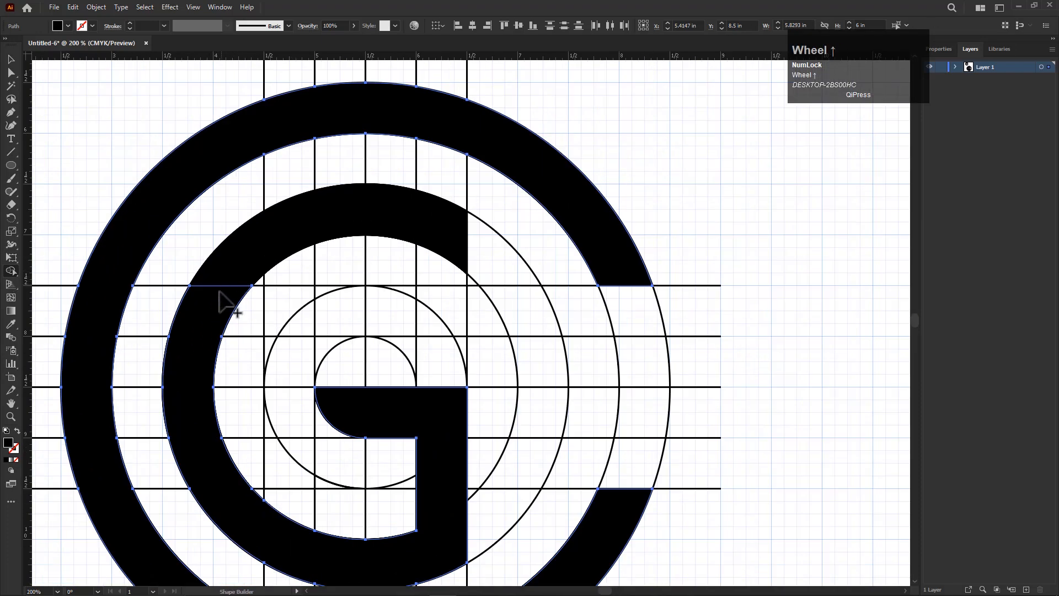
pyautogui.scroll(-2, 216, 301)
pyautogui.press('v')
pyautogui.moveTo(109, 197); pyautogui.dragTo(546, 491)
pyautogui.moveTo(279, 436); pyautogui.dragTo(278, 436)
pyautogui.scroll(1, 186, 340)
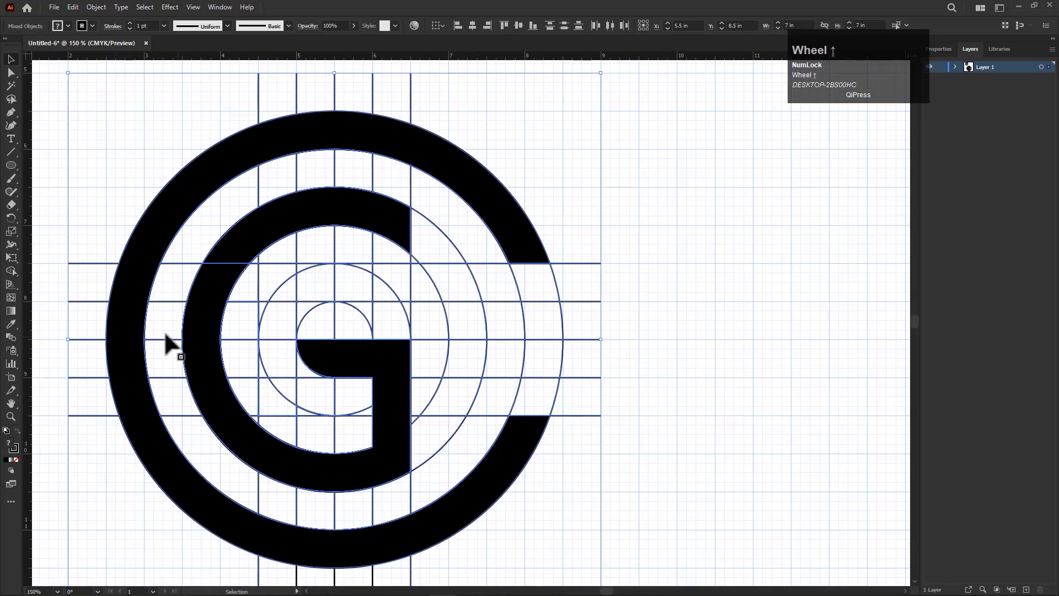
pyautogui.click(11, 271)
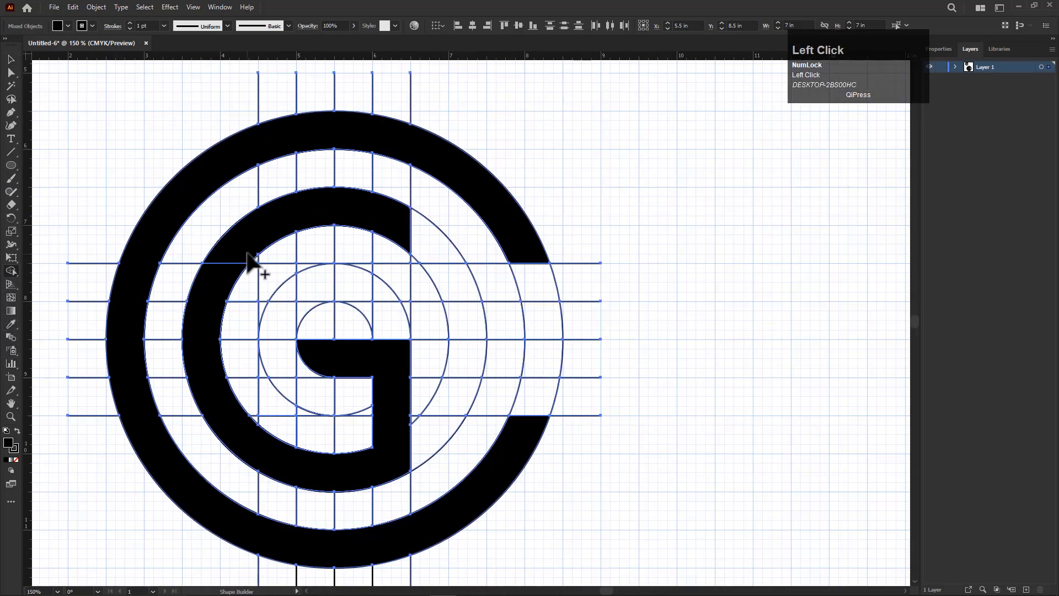
pyautogui.click(12, 59)
# Expand the fill and stroke of the G and the C ring, and move the logo up clear of the construction lines.
pyautogui.scroll(-1, 465, 260)
pyautogui.click(412, 235)
pyautogui.keyDown('shift'); pyautogui.click(328, 233); pyautogui.keyUp('shift')
pyautogui.click(97, 7)
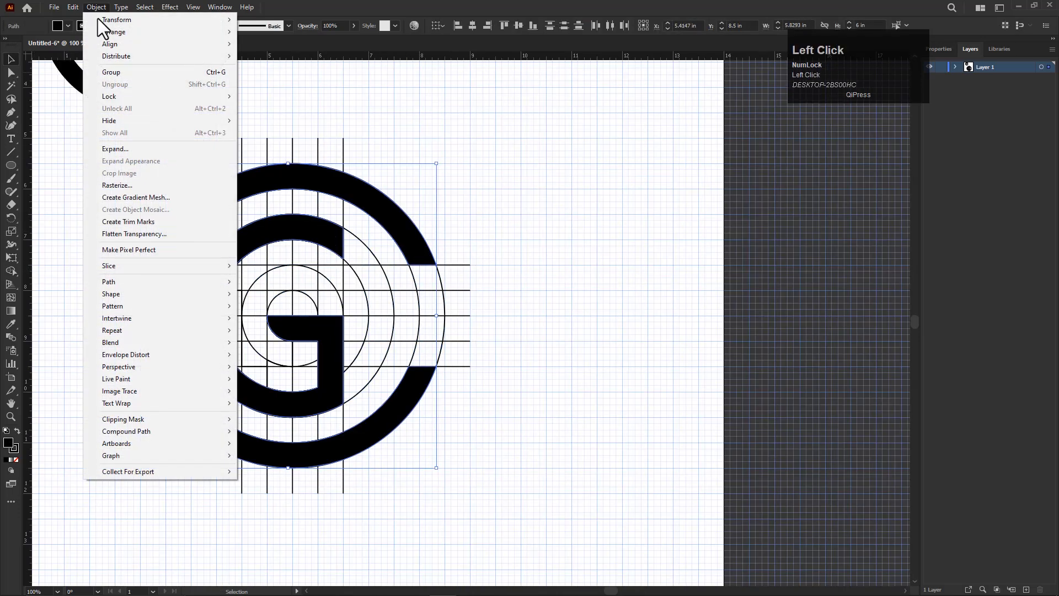
pyautogui.click(119, 147)
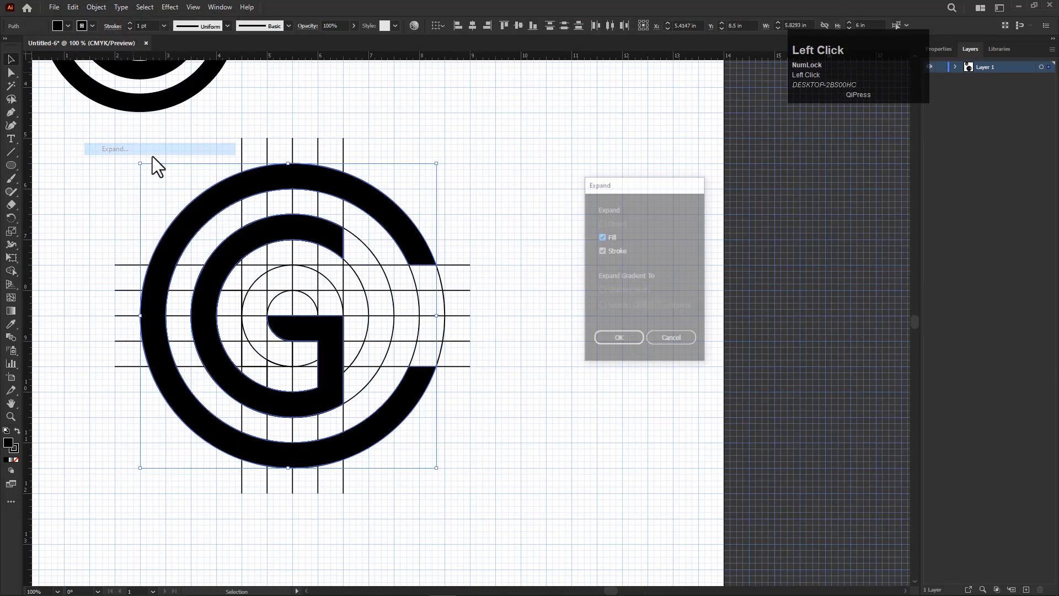
pyautogui.click(618, 339)
pyautogui.moveTo(336, 379)
pyautogui.mouseDown()
pyautogui.moveTo(319, 408)
pyautogui.moveTo(553, 355)
pyautogui.moveTo(597, 313)
pyautogui.moveTo(447, 461)
pyautogui.moveTo(473, 449)
pyautogui.moveTo(497, 359)
pyautogui.moveTo(462, 354)
pyautogui.mouseUp()
pyautogui.press('space')
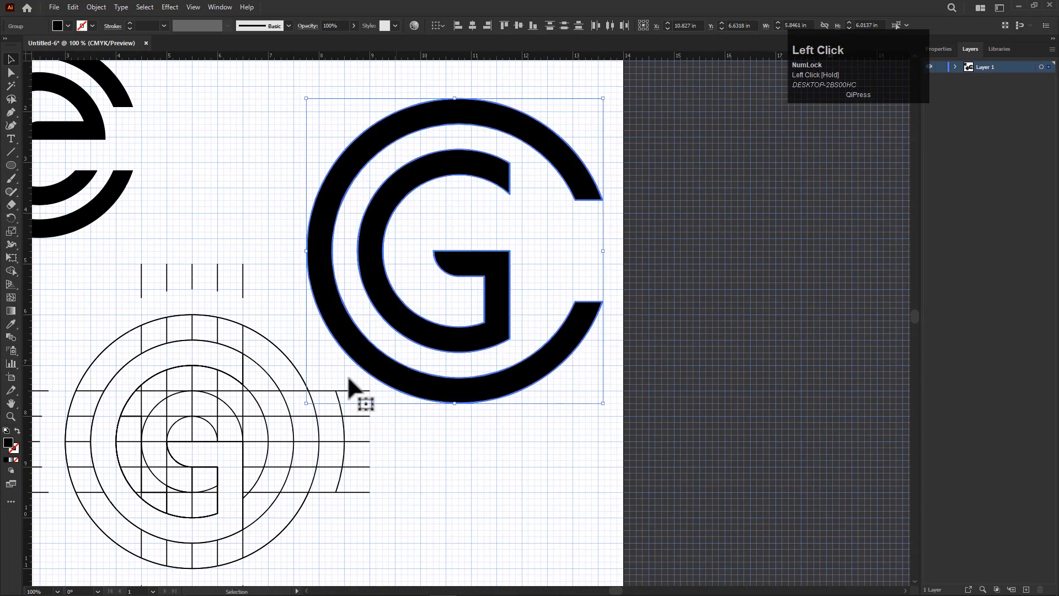
# Unite the expanded G and C ring shapes using Pathfinder, and close the Pathfinder options.
pyautogui.click(219, 7)
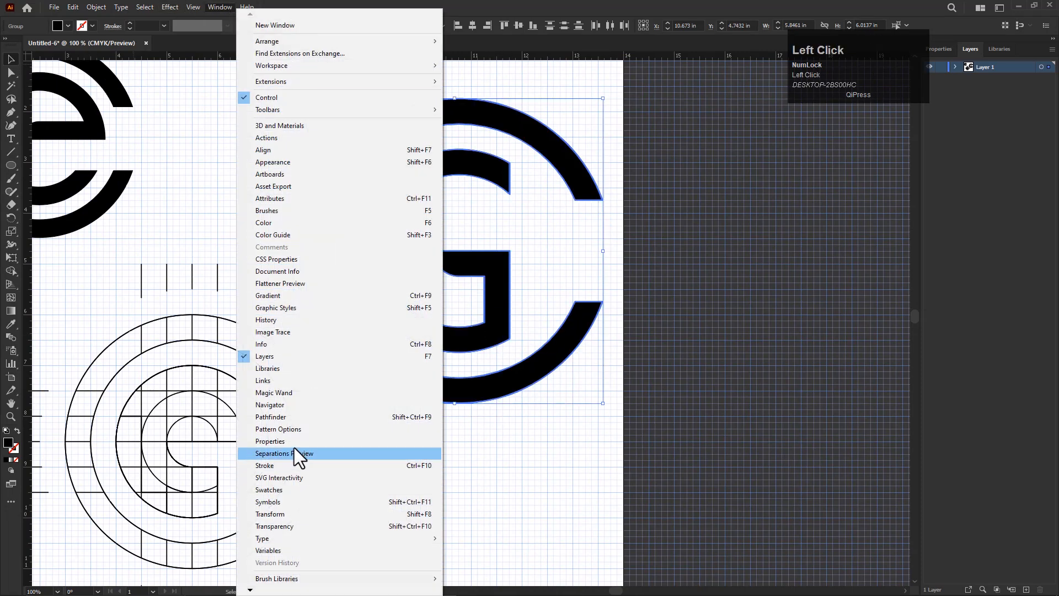
pyautogui.click(298, 417)
pyautogui.click(570, 212)
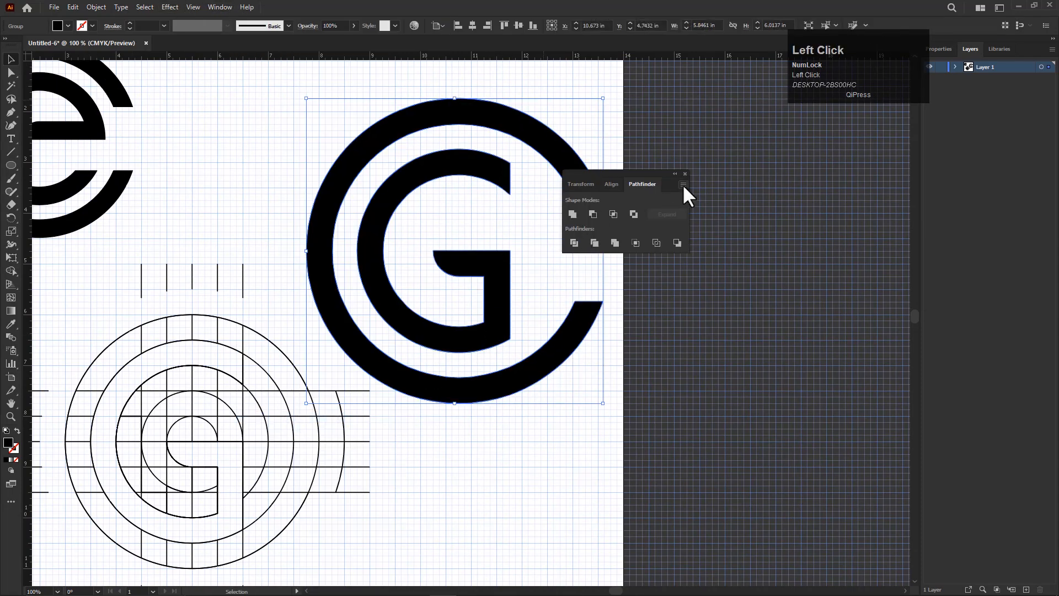
pyautogui.moveTo(672, 186); pyautogui.dragTo(839, 177)
pyautogui.scroll(-1, 437, 454)
pyautogui.moveTo(437, 454); pyautogui.dragTo(449, 432)
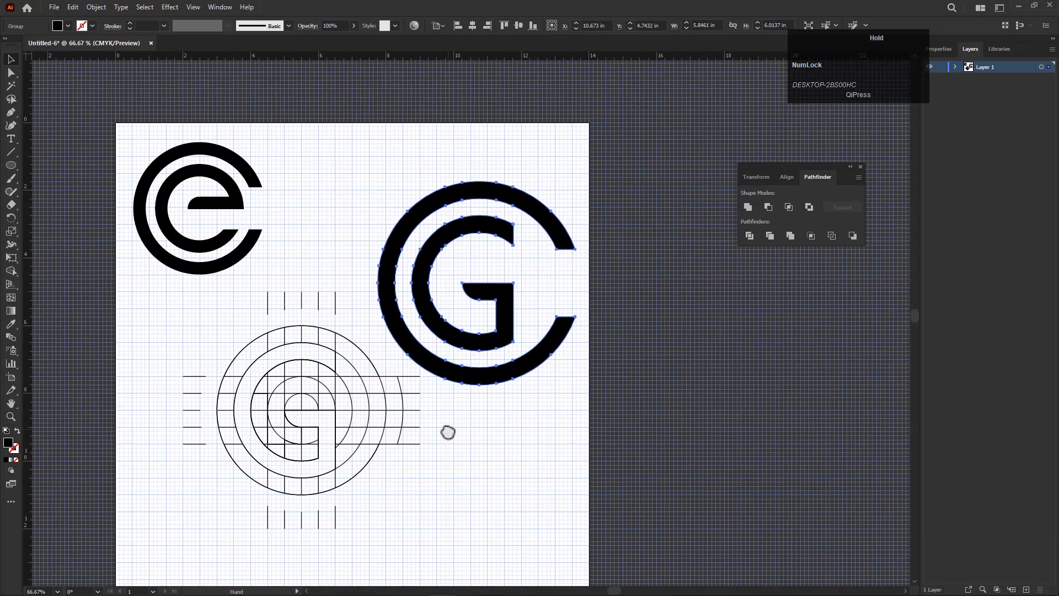
pyautogui.click(861, 166)
# Delete the leftover construction circles and line segments below the two logos.
pyautogui.moveTo(216, 303); pyautogui.dragTo(350, 514)
pyautogui.press('Delete')
pyautogui.moveTo(172, 363); pyautogui.dragTo(244, 469)
pyautogui.press('Delete')
pyautogui.click(244, 468)
pyautogui.moveTo(408, 463); pyautogui.dragTo(408, 463)
pyautogui.press('Delete')
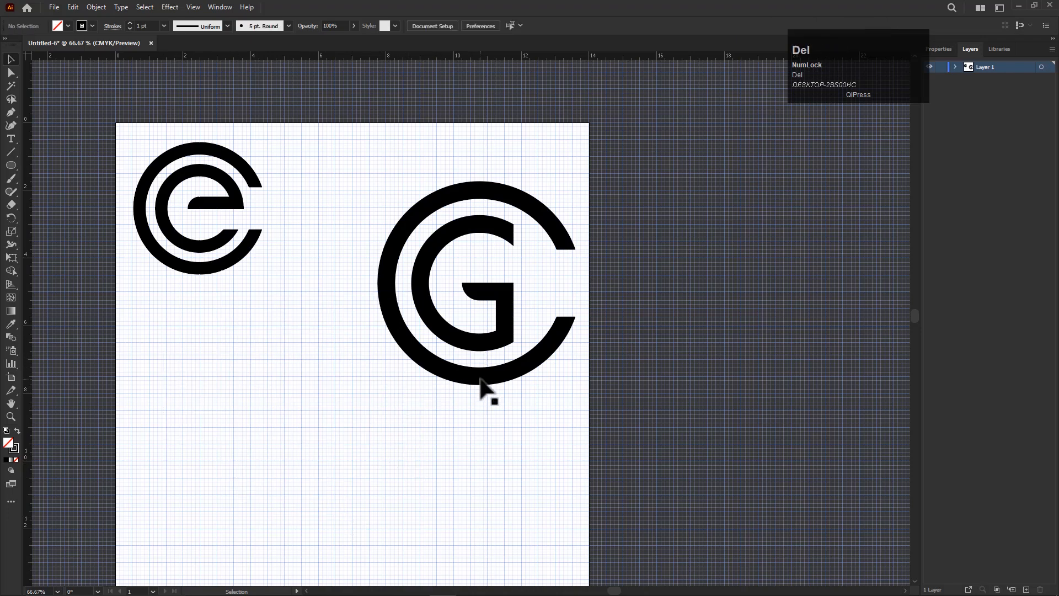
# Scale the G logo down to about 4.13 by 4.24 in and place it beside the e logo.
pyautogui.click(481, 384)
pyautogui.click(421, 449)
pyautogui.moveTo(490, 376); pyautogui.dragTo(424, 343)
pyautogui.moveTo(514, 351); pyautogui.dragTo(454, 291)
pyautogui.moveTo(405, 257); pyautogui.dragTo(397, 250)
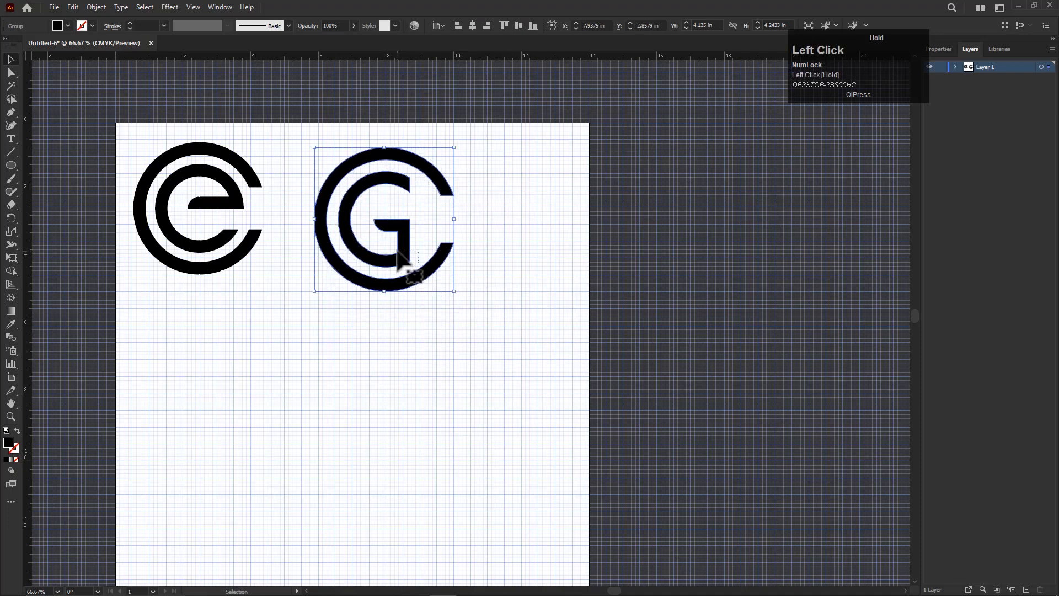
pyautogui.click(369, 362)
# Draw a 1 in circle in the empty area below the logos and give it a black stroke with no fill.
pyautogui.moveTo(349, 384); pyautogui.dragTo(363, 329)
pyautogui.scroll(2, 339, 405)
pyautogui.moveTo(325, 432); pyautogui.dragTo(382, 427)
pyautogui.scroll(-2, 334, 414)
pyautogui.scroll(2, 435, 450)
pyautogui.scroll(-2, 382, 429)
pyautogui.moveTo(412, 464); pyautogui.dragTo(367, 452)
pyautogui.scroll(1, 404, 453)
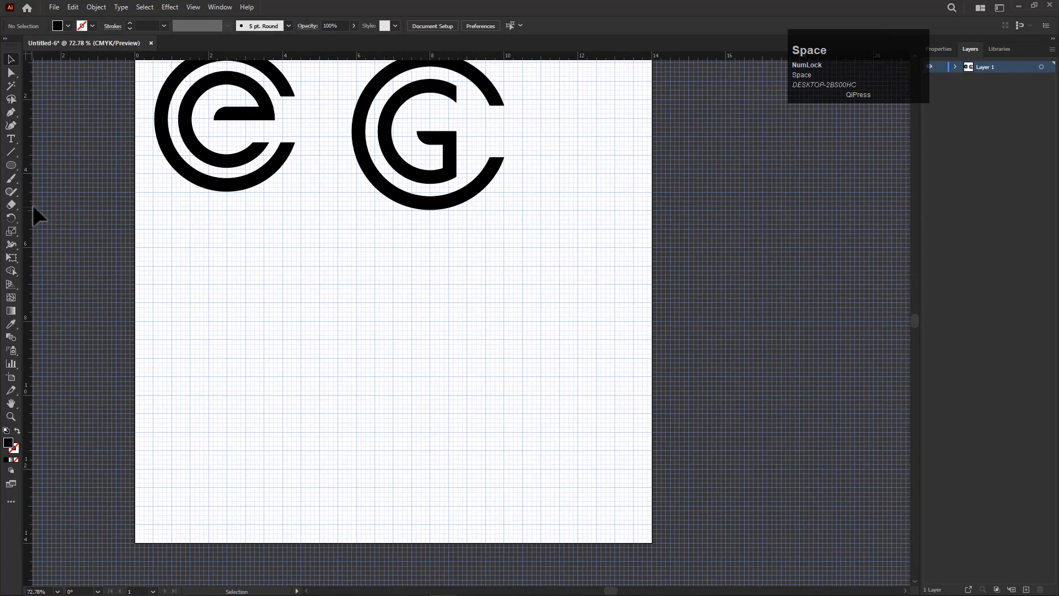
pyautogui.click(11, 166)
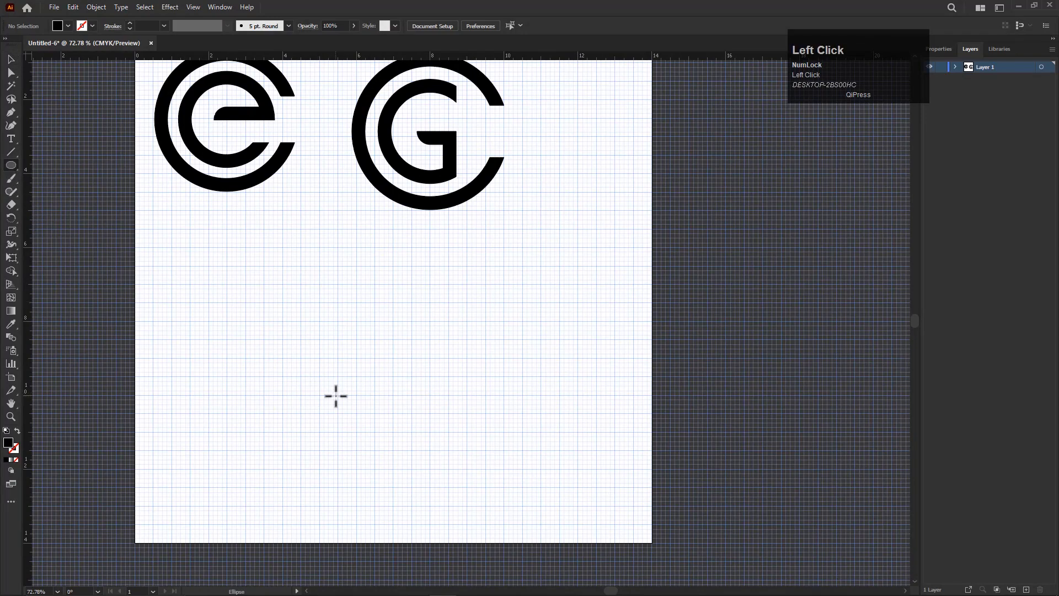
pyautogui.moveTo(368, 399)
pyautogui.mouseDown()
pyautogui.moveTo(383, 413)
pyautogui.moveTo(361, 395)
pyautogui.moveTo(371, 406)
pyautogui.moveTo(355, 405)
pyautogui.mouseUp()
pyautogui.scroll(1, 353, 414)
pyautogui.scroll(1, 353, 414)
pyautogui.scroll(-1, 353, 415)
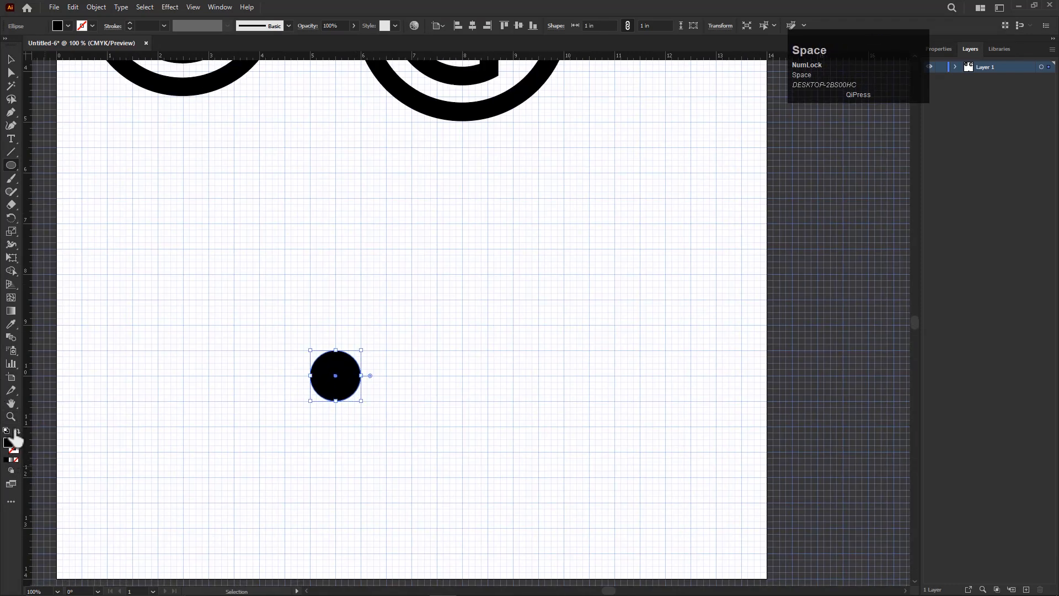
pyautogui.click(16, 431)
pyautogui.press('v')
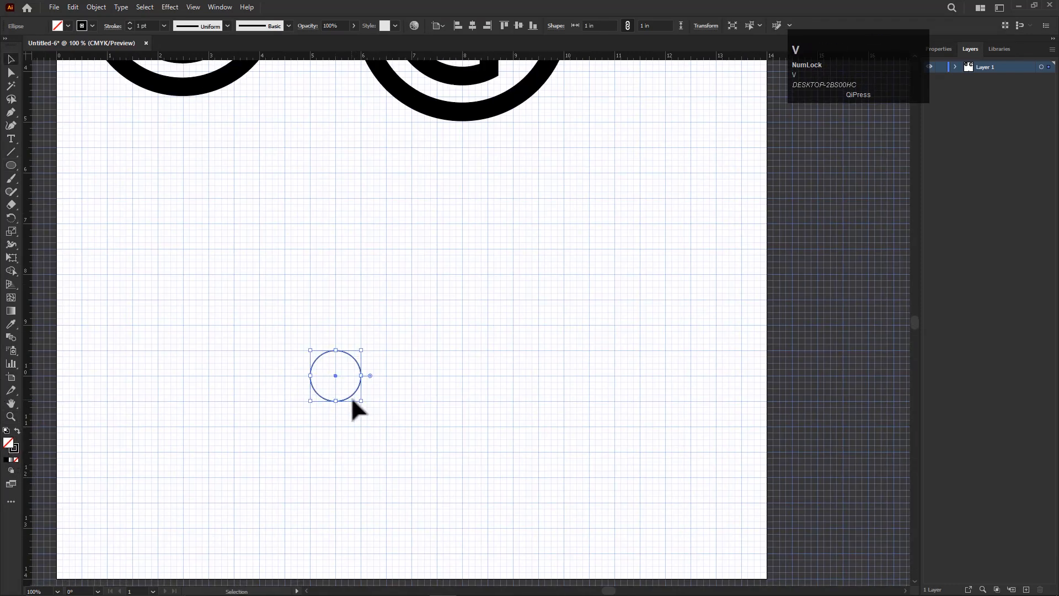
# Copy the 1 in circle, paste it in place and enlarge the copy about its centre to 6 in.
pyautogui.click(76, 6)
pyautogui.click(90, 60)
pyautogui.click(73, 7)
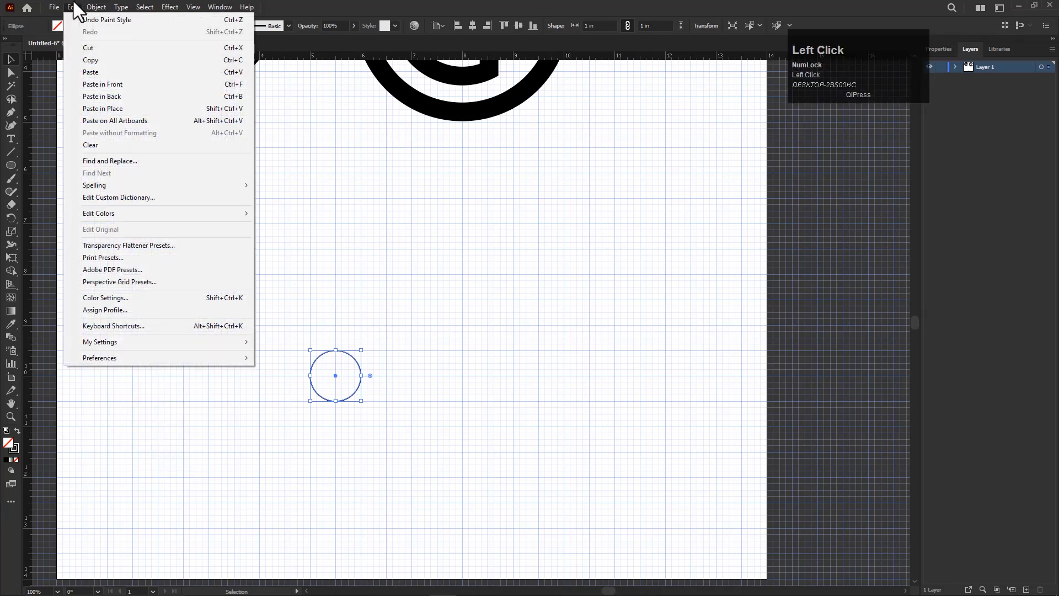
pyautogui.click(102, 108)
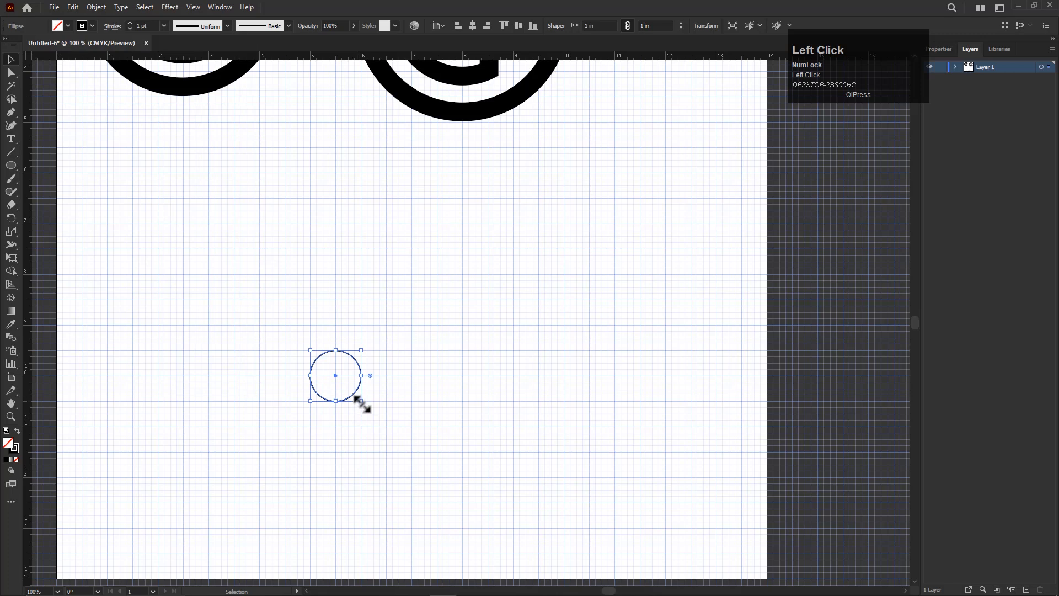
pyautogui.moveTo(361, 401); pyautogui.dragTo(553, 531)
pyautogui.click(551, 485)
pyautogui.scroll(-2, 481, 412)
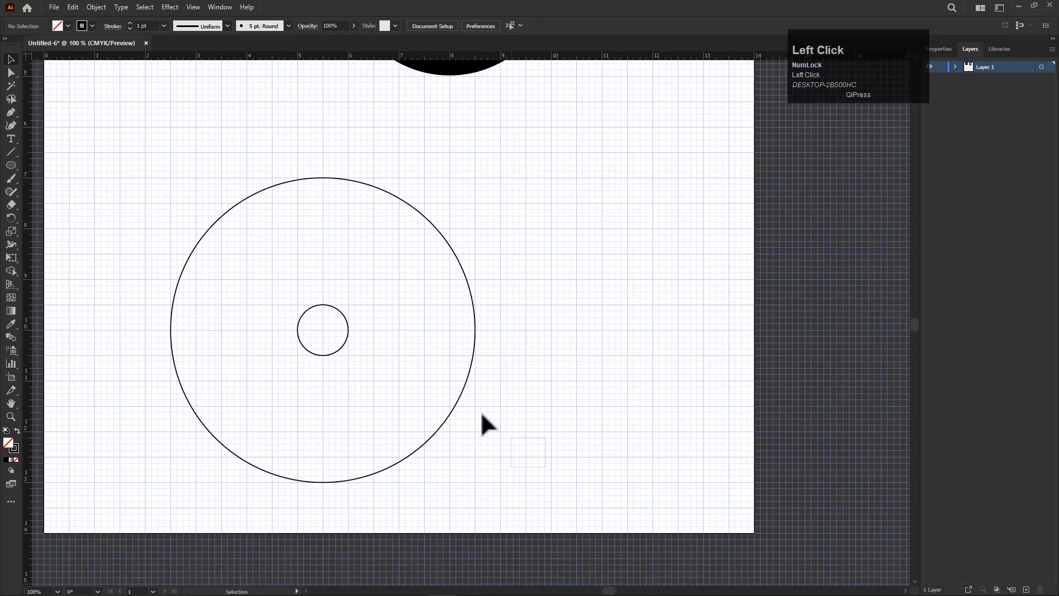
# Blend the small and large circles using Specified Steps spacing with 4 steps.
pyautogui.moveTo(481, 411); pyautogui.dragTo(250, 263)
pyautogui.moveTo(107, 235); pyautogui.dragTo(147, 272)
pyautogui.click(11, 338)
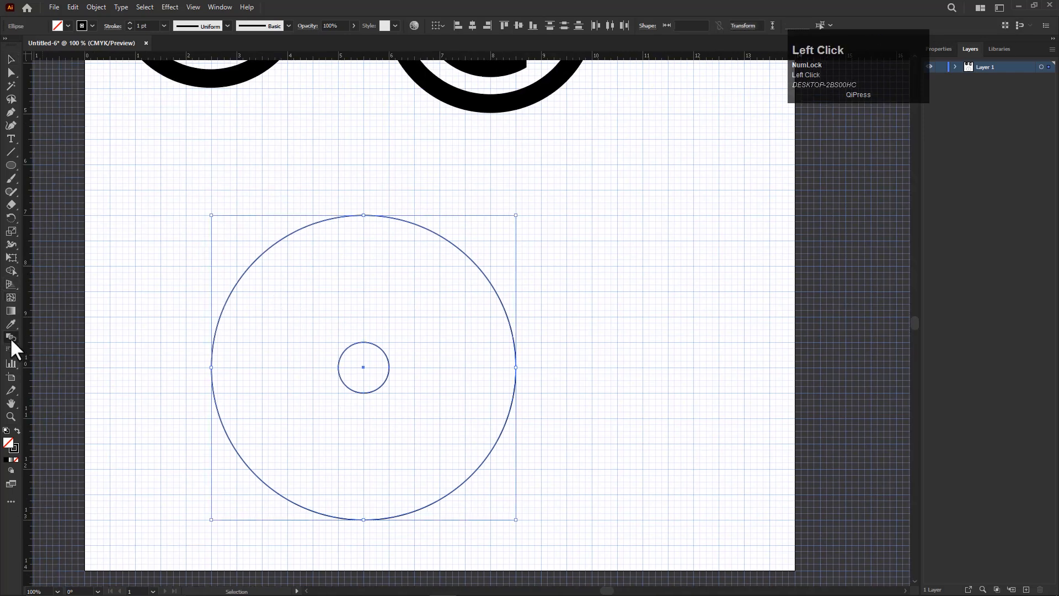
pyautogui.doubleClick(11, 338)
pyautogui.click(691, 287)
pyautogui.click(683, 306)
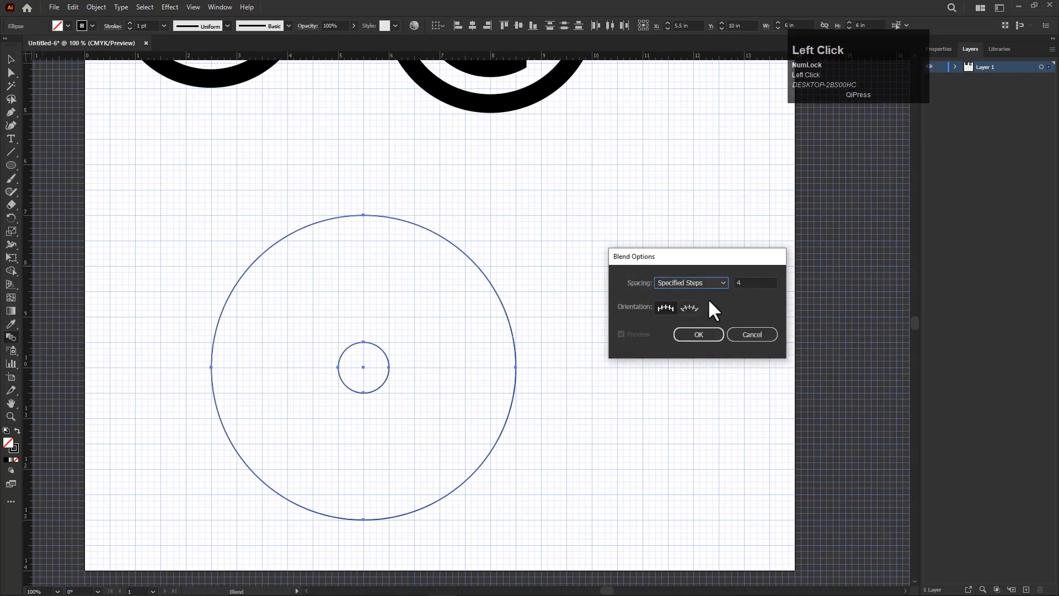
pyautogui.click(739, 283)
pyautogui.click(696, 333)
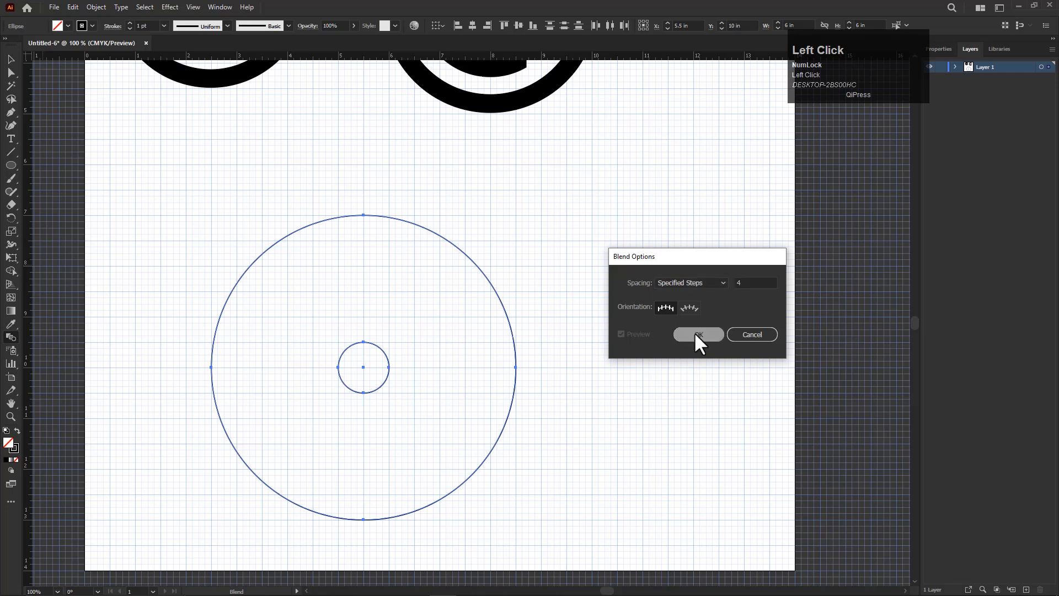
pyautogui.click(363, 342)
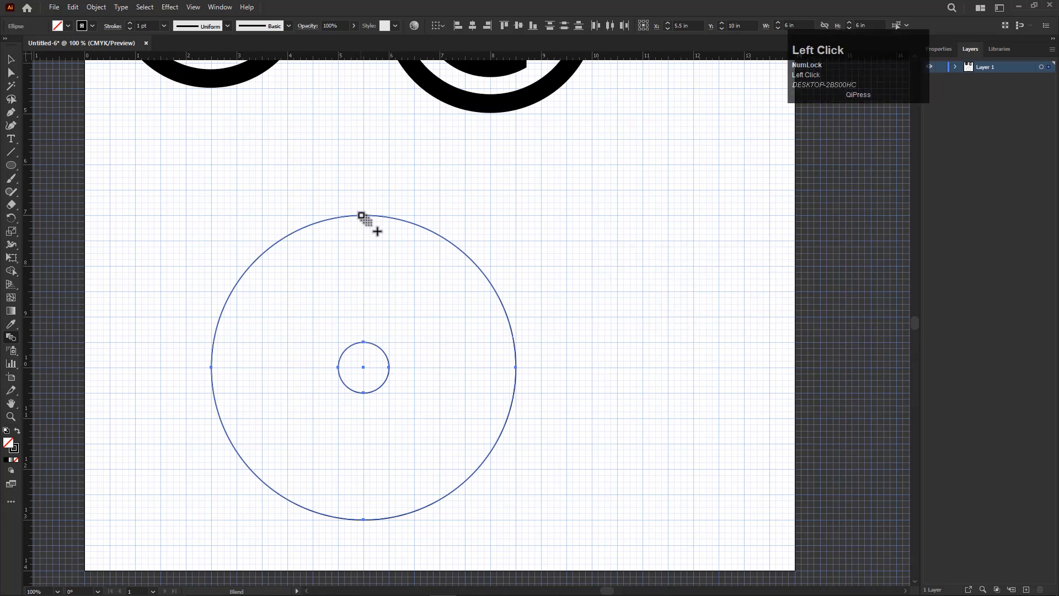
pyautogui.click(362, 215)
# Expand the blend into separate concentric circles.
pyautogui.click(11, 60)
pyautogui.moveTo(493, 497); pyautogui.dragTo(489, 496)
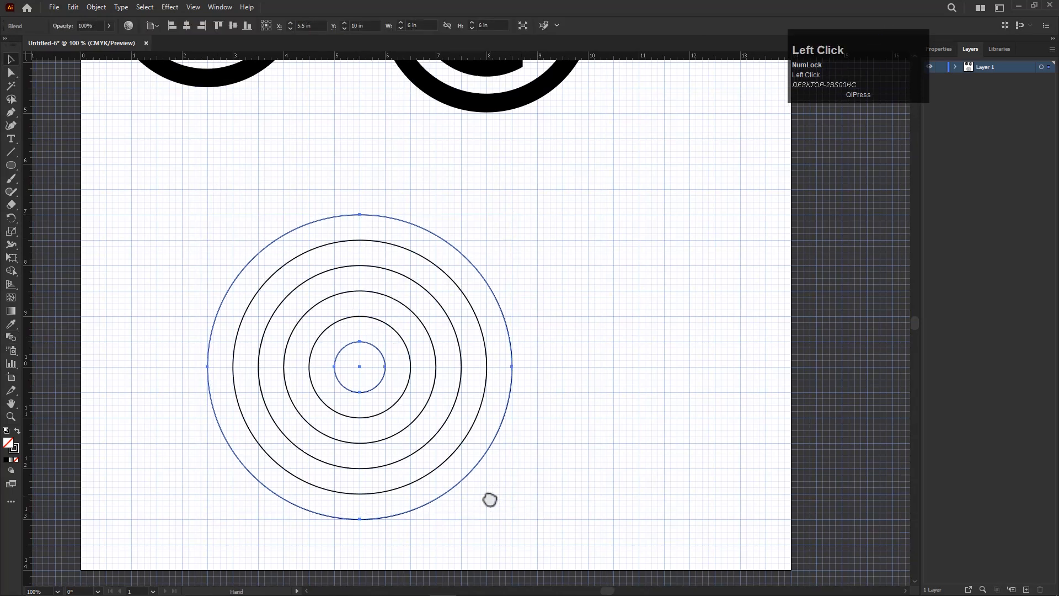
pyautogui.click(91, 7)
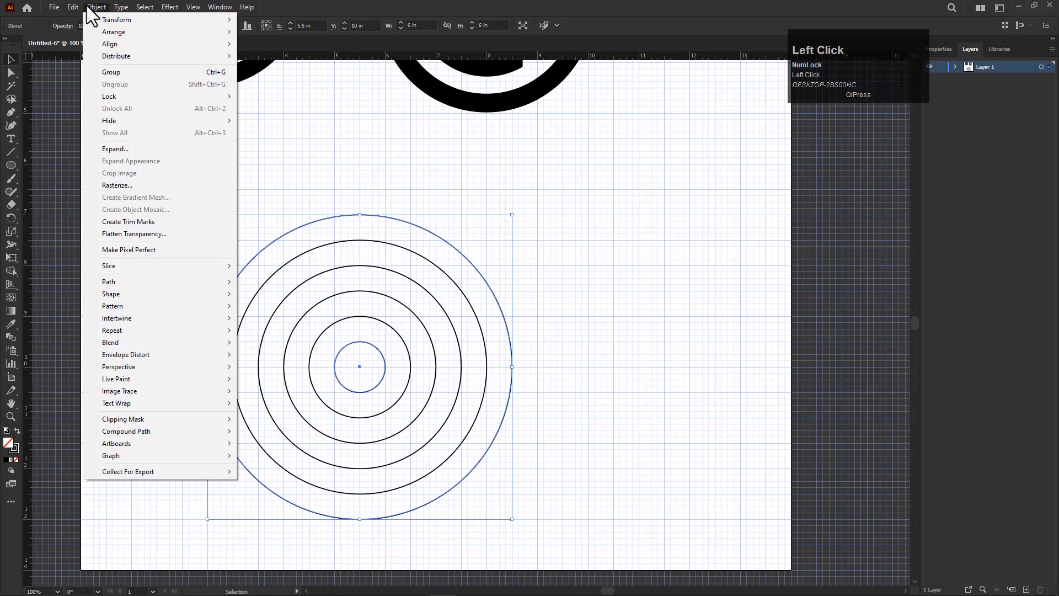
pyautogui.click(118, 149)
pyautogui.click(613, 339)
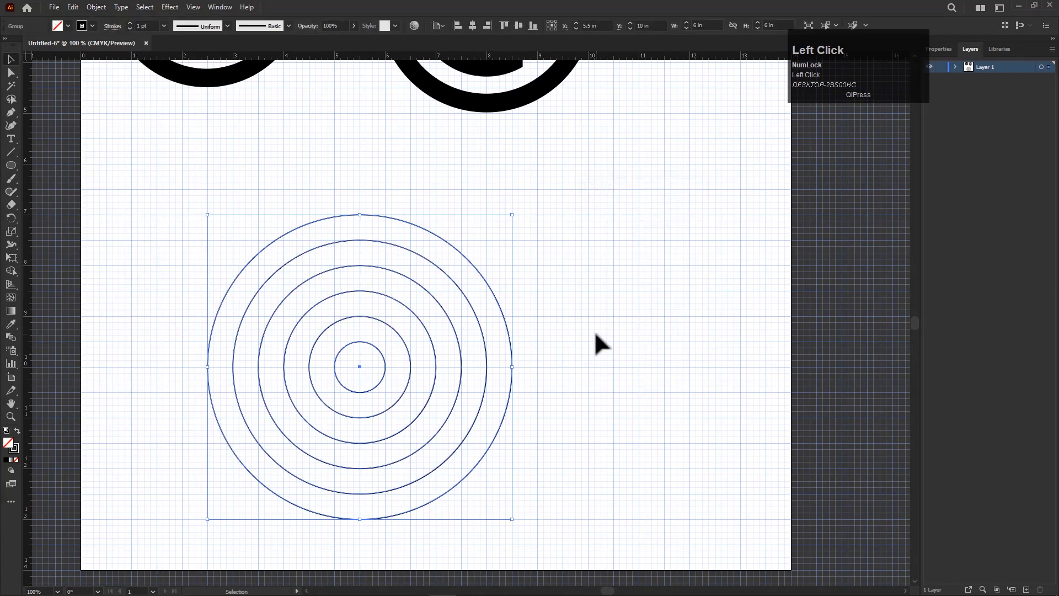
# Draw an 8 in horizontal line through the centre of the concentric circles.
pyautogui.moveTo(389, 400); pyautogui.dragTo(364, 381)
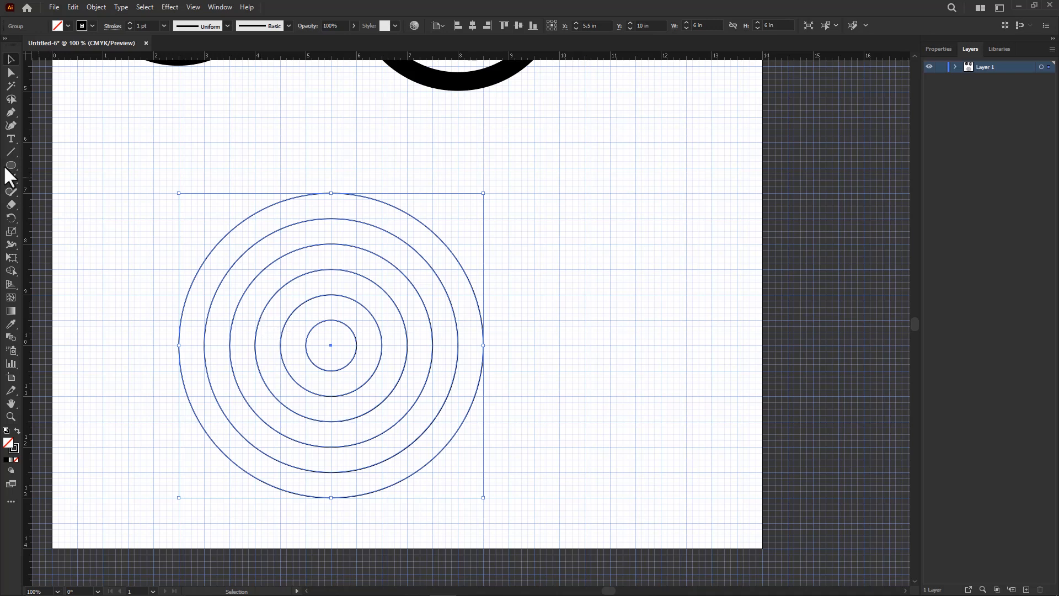
pyautogui.click(12, 152)
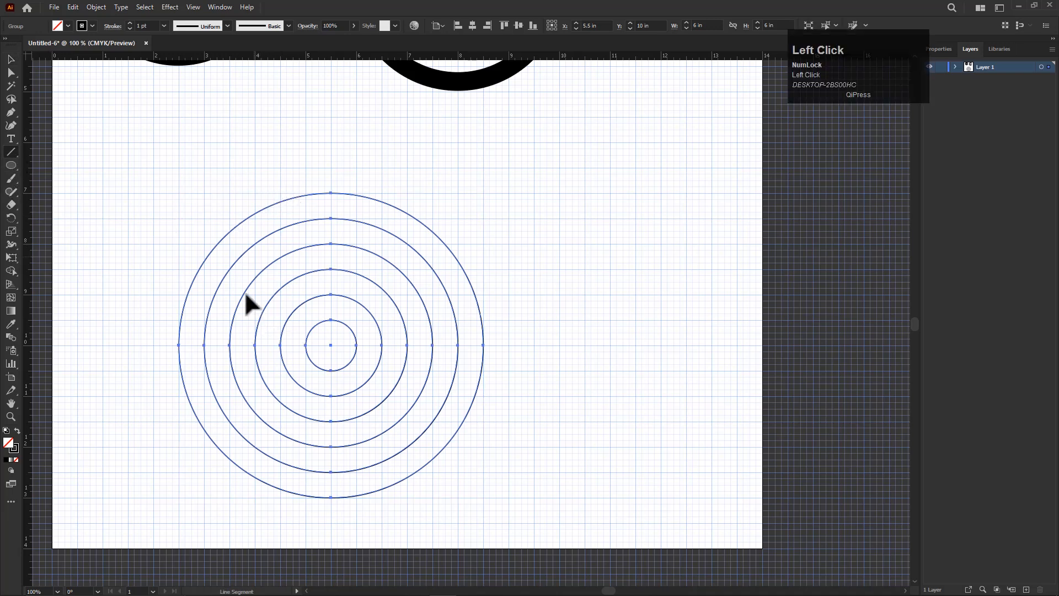
pyautogui.moveTo(128, 345); pyautogui.dragTo(534, 344)
pyautogui.click(11, 59)
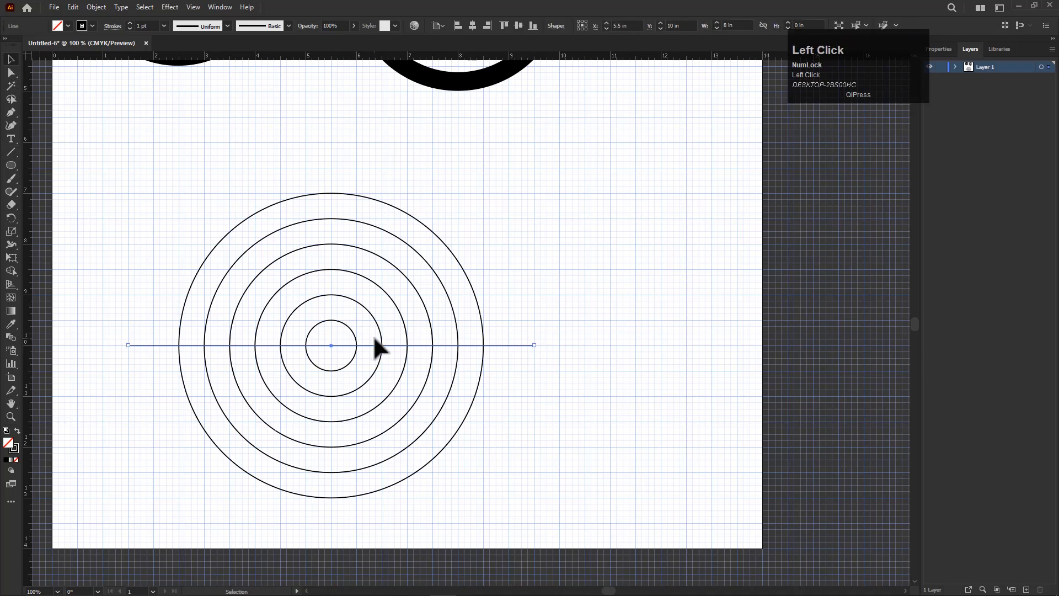
# Duplicate the horizontal line at 0.5 in spacing so two copies lie above and two below the centre line.
pyautogui.moveTo(371, 341); pyautogui.dragTo(370, 323)
pyautogui.hotkey('ctrl', 'd')
pyautogui.hotkey('ctrl', 'd')
pyautogui.hotkey('ctrl', 'd')
pyautogui.moveTo(519, 228); pyautogui.dragTo(530, 331)
pyautogui.moveTo(474, 218); pyautogui.dragTo(524, 320)
pyautogui.moveTo(514, 218); pyautogui.dragTo(577, 387)
pyautogui.moveTo(531, 324); pyautogui.dragTo(526, 370)
# Select all circles and lines and, using Shape Builder with black fill and no stroke, fill the outermost ring below the lowest line.
pyautogui.moveTo(109, 182); pyautogui.dragTo(559, 495)
pyautogui.press('space')
pyautogui.moveTo(395, 426); pyautogui.dragTo(411, 413)
pyautogui.click(10, 270)
pyautogui.click(17, 431)
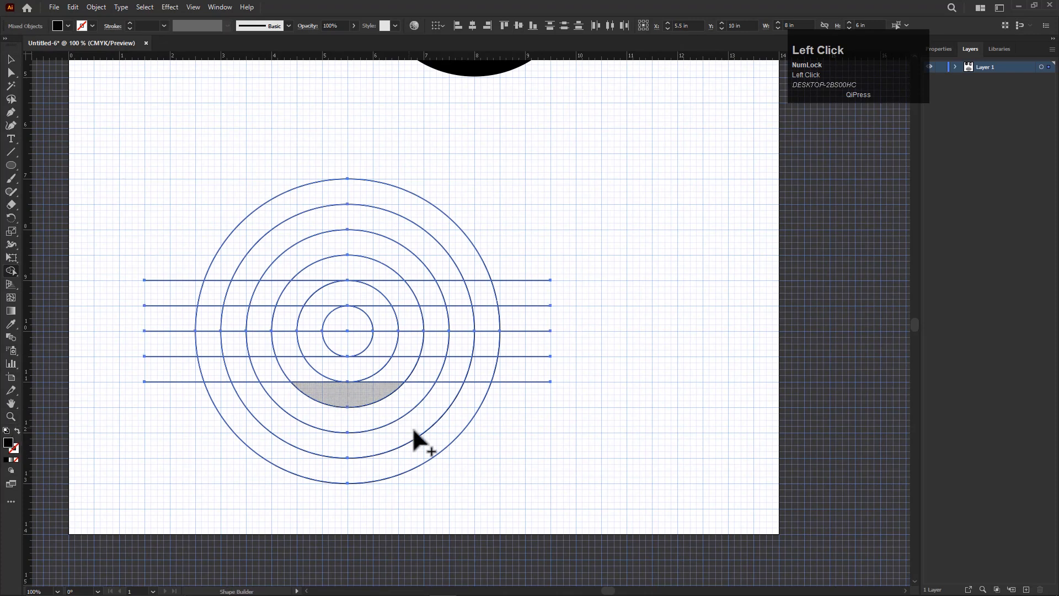
pyautogui.click(447, 437)
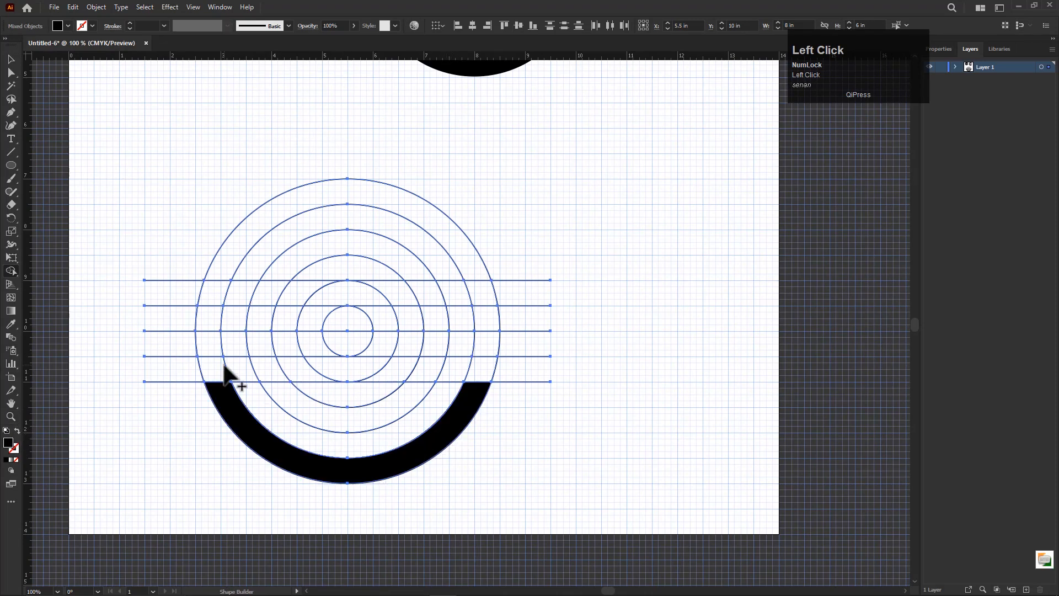
# Fill the rest of the outer ring plus the middle and inner rings, joined by horizontal bars with openings on the right side, using Shape Builder.
pyautogui.moveTo(224, 382)
pyautogui.mouseDown()
pyautogui.moveTo(208, 344)
pyautogui.moveTo(240, 263)
pyautogui.moveTo(499, 345)
pyautogui.moveTo(431, 363)
pyautogui.moveTo(449, 340)
pyautogui.mouseUp()
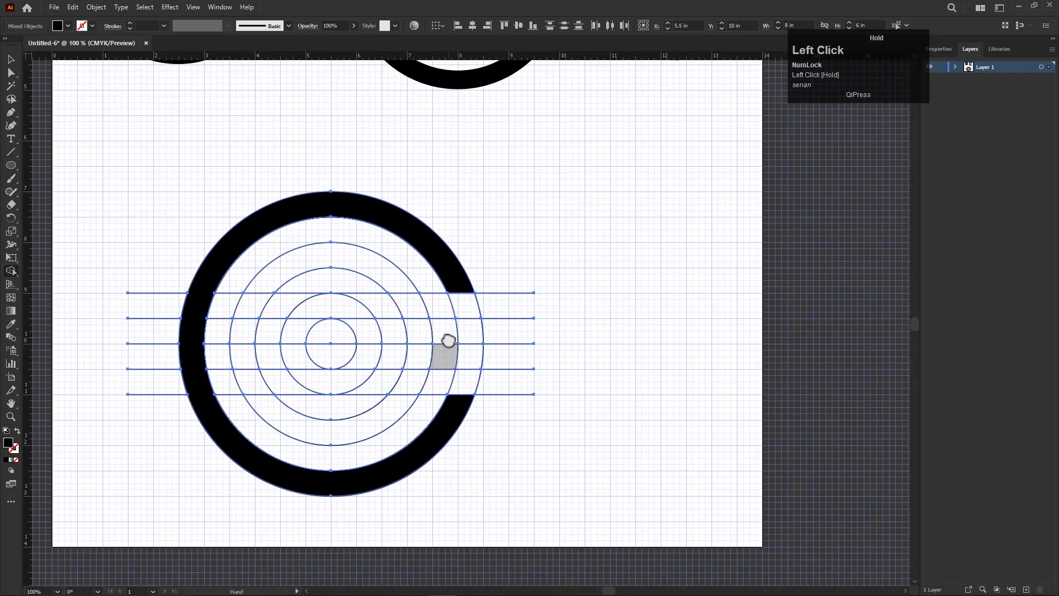
pyautogui.moveTo(449, 395)
pyautogui.mouseDown()
pyautogui.moveTo(452, 375)
pyautogui.moveTo(443, 379)
pyautogui.moveTo(479, 412)
pyautogui.mouseUp()
pyautogui.hotkey('ctrl', 'z')
pyautogui.click(886, 512)
pyautogui.moveTo(457, 369)
pyautogui.mouseDown()
pyautogui.moveTo(456, 303)
pyautogui.moveTo(415, 309)
pyautogui.moveTo(316, 283)
pyautogui.moveTo(265, 295)
pyautogui.moveTo(253, 373)
pyautogui.moveTo(267, 425)
pyautogui.moveTo(378, 428)
pyautogui.moveTo(402, 415)
pyautogui.moveTo(411, 390)
pyautogui.moveTo(336, 387)
pyautogui.mouseUp()
pyautogui.moveTo(292, 320)
pyautogui.mouseDown()
pyautogui.moveTo(360, 321)
pyautogui.moveTo(378, 347)
pyautogui.mouseUp()
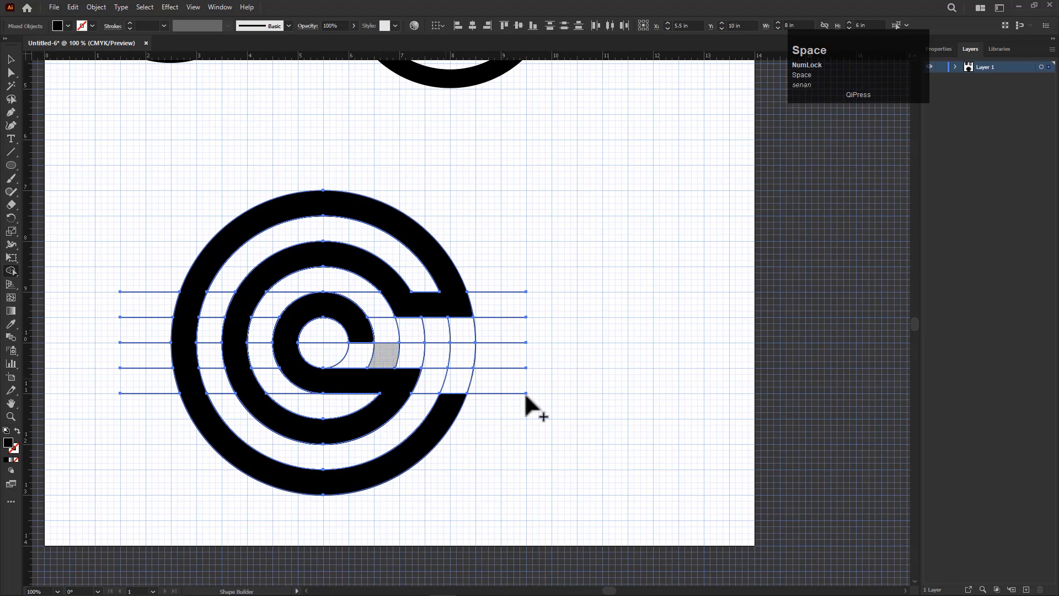
pyautogui.click(9, 57)
pyautogui.scroll(-1, 181, 296)
pyautogui.moveTo(339, 358)
pyautogui.mouseDown()
pyautogui.moveTo(358, 378)
pyautogui.moveTo(488, 347)
pyautogui.moveTo(425, 380)
pyautogui.moveTo(326, 372)
pyautogui.mouseUp()
pyautogui.click(364, 361)
pyautogui.hotkey('ctrl', 'z')
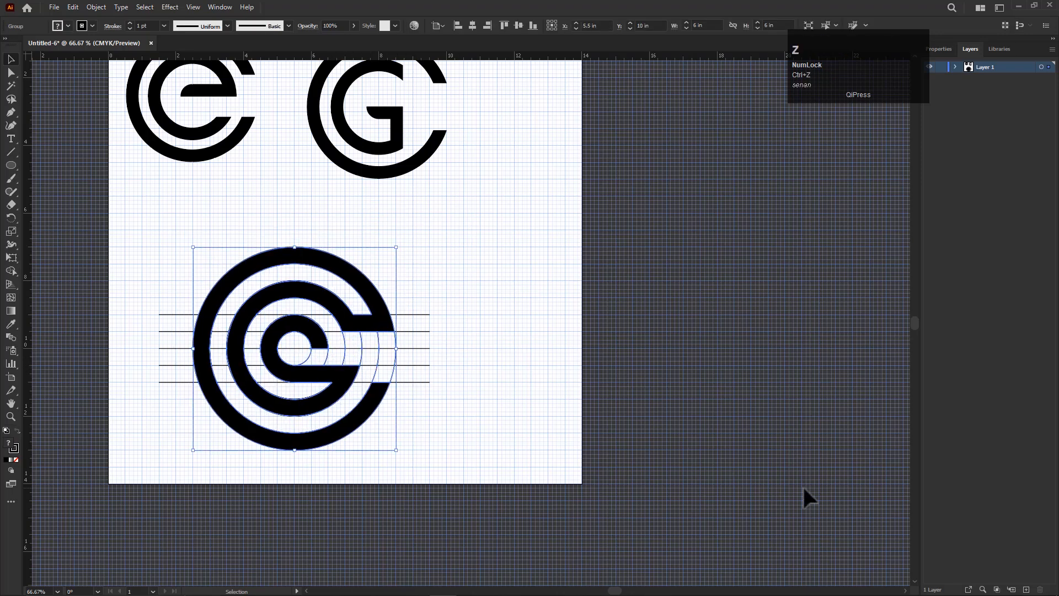
# Move the circle logo right to X 9.375 in, Y 9.5 in, away from the construction lines, and set its stroke to none.
pyautogui.hotkey('ctrl', '0')
pyautogui.moveTo(470, 404); pyautogui.dragTo(414, 395)
pyautogui.click(878, 509)
pyautogui.moveTo(439, 490)
pyautogui.mouseDown()
pyautogui.moveTo(582, 452)
pyautogui.moveTo(617, 414)
pyautogui.moveTo(628, 368)
pyautogui.moveTo(577, 496)
pyautogui.moveTo(588, 474)
pyautogui.mouseUp()
pyautogui.click(91, 27)
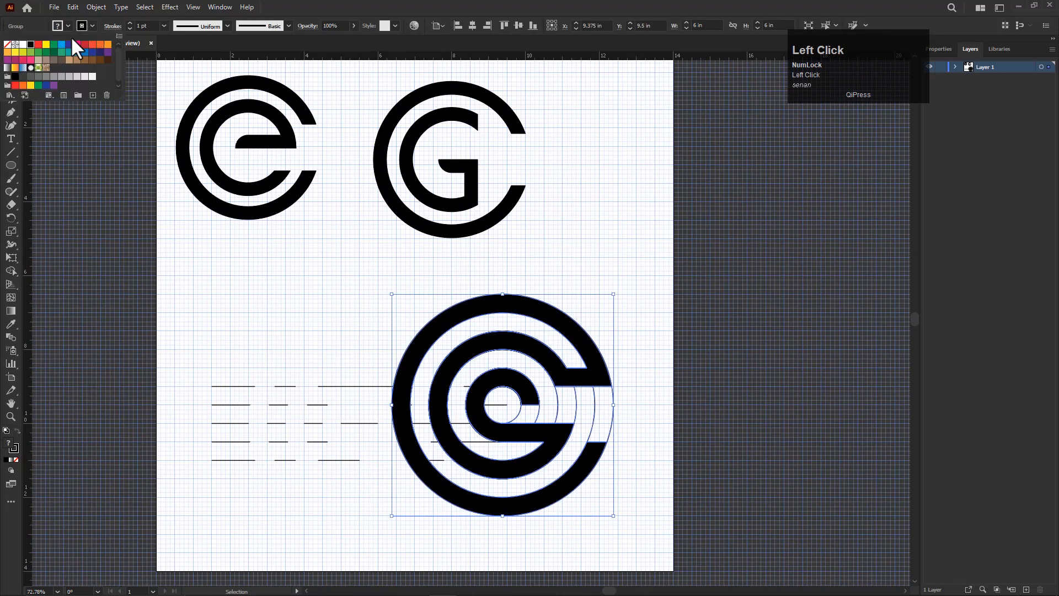
pyautogui.click(7, 44)
# Delete all leftover line segments around the third logo, moving the logo aside to reach the pieces it overlaps.
pyautogui.moveTo(560, 456)
pyautogui.mouseDown()
pyautogui.moveTo(605, 380)
pyautogui.moveTo(597, 373)
pyautogui.mouseUp()
pyautogui.moveTo(232, 370); pyautogui.dragTo(400, 398)
pyautogui.press('Delete')
pyautogui.press('Delete')
pyautogui.moveTo(472, 415); pyautogui.dragTo(201, 454)
pyautogui.moveTo(443, 366); pyautogui.dragTo(537, 475)
pyautogui.press('Delete')
# Scale down the third logo in the artboard's lower middle and arrange the e logo at upper left and the G logo at upper right.
pyautogui.moveTo(342, 431); pyautogui.dragTo(600, 472)
pyautogui.moveTo(637, 506); pyautogui.dragTo(453, 475)
pyautogui.moveTo(471, 243); pyautogui.dragTo(576, 296)
pyautogui.moveTo(307, 198); pyautogui.dragTo(323, 259)
pyautogui.hotkey('ctrl', 't')
pyautogui.click(494, 78)
pyautogui.moveTo(554, 284); pyautogui.dragTo(574, 278)
pyautogui.hotkey('ctrl', 't')
pyautogui.click(494, 78)
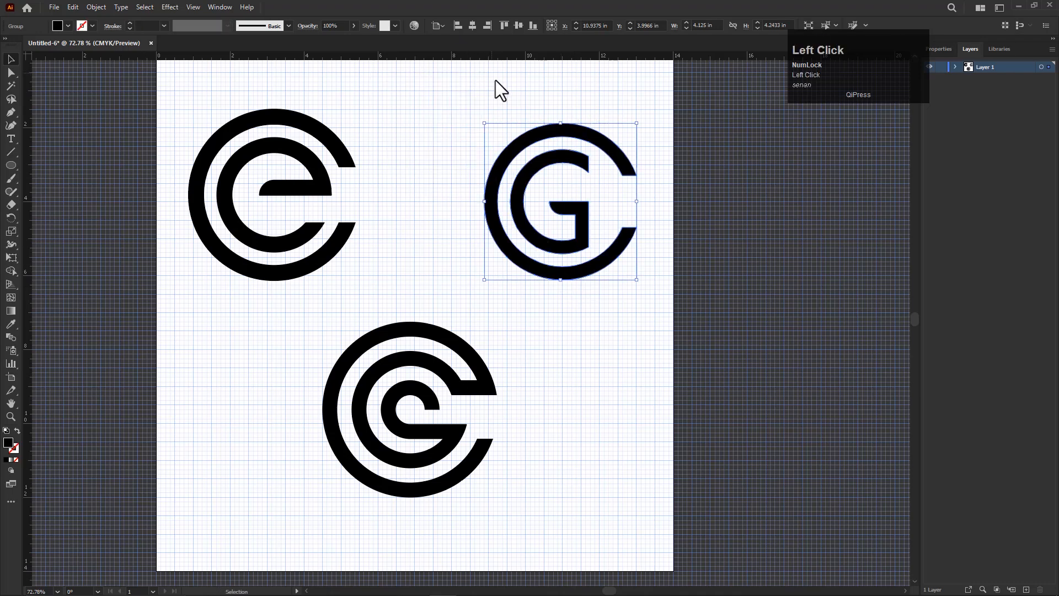
# Enlarge the upper-right G logo to 4.625 in wide and 4.7576 in high to match the other logos.
pyautogui.moveTo(636, 123); pyautogui.dragTo(645, 111)
pyautogui.hotkey('ctrl', 'z')
pyautogui.moveTo(594, 264); pyautogui.dragTo(592, 266)
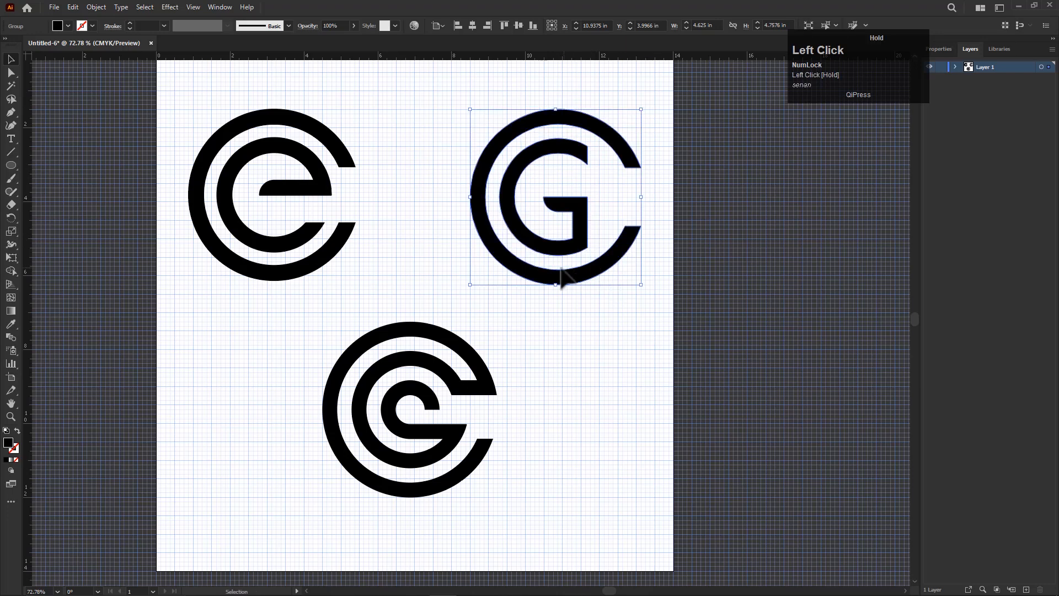
pyautogui.click(556, 386)
pyautogui.hscroll(-2, 560, 333)
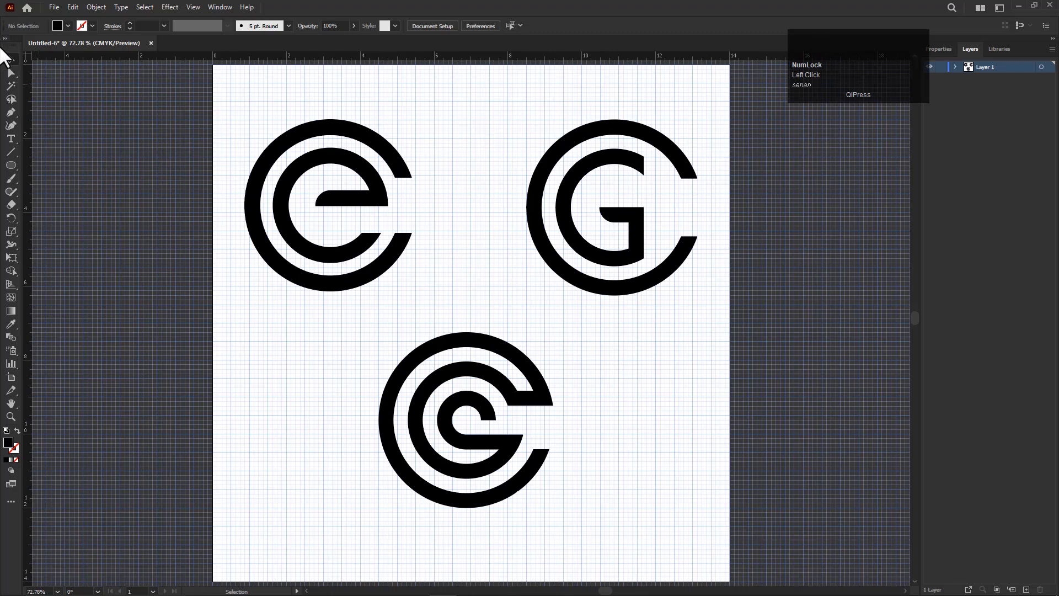
# Add the text label "Ce" centred above the upper-left logo and enlarge it.
pyautogui.click(12, 137)
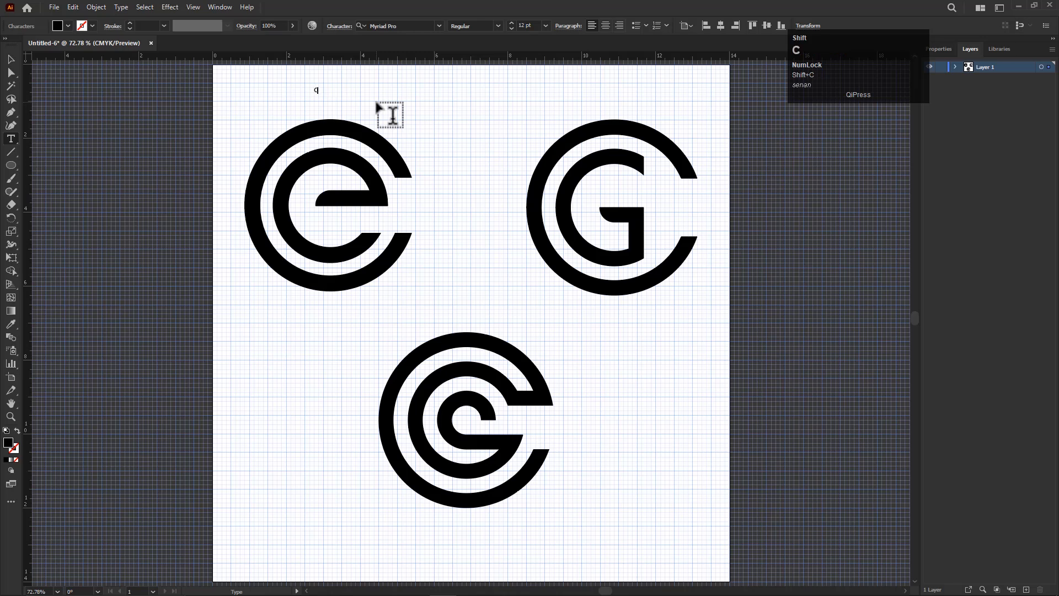
pyautogui.click(10, 59)
pyautogui.moveTo(346, 102); pyautogui.dragTo(372, 108)
pyautogui.click(329, 99)
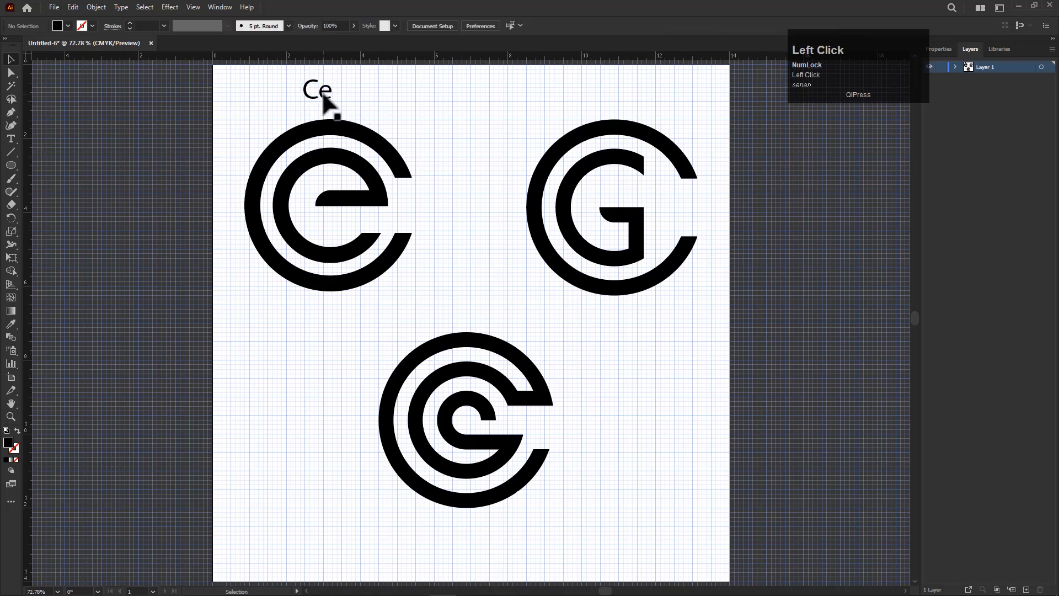
# Add the text label "CG" above the upper-right logo, enlarge it and centre it over the logo.
pyautogui.click(11, 138)
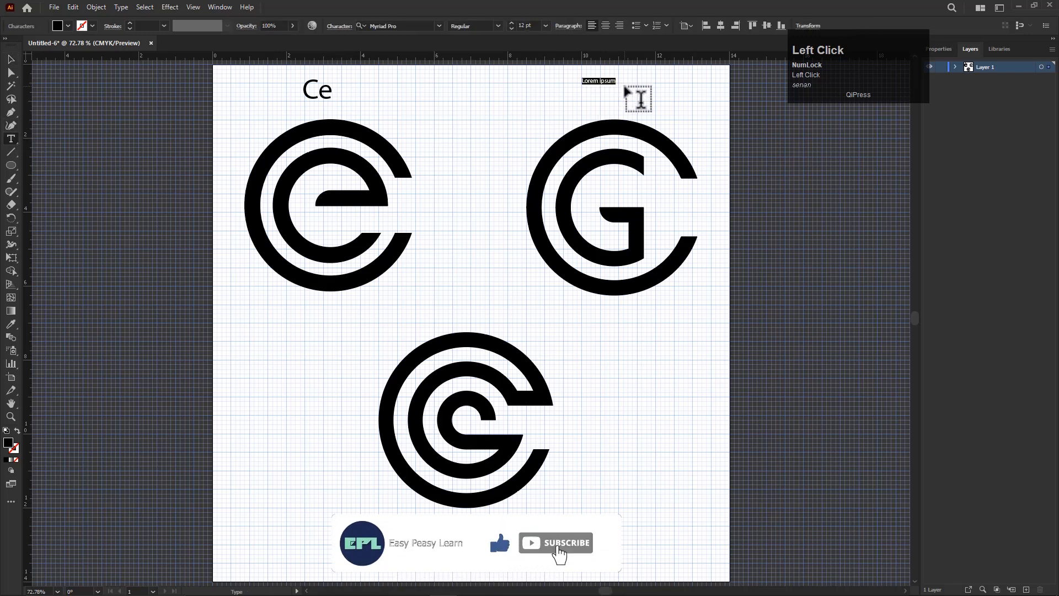
pyautogui.write('CG')
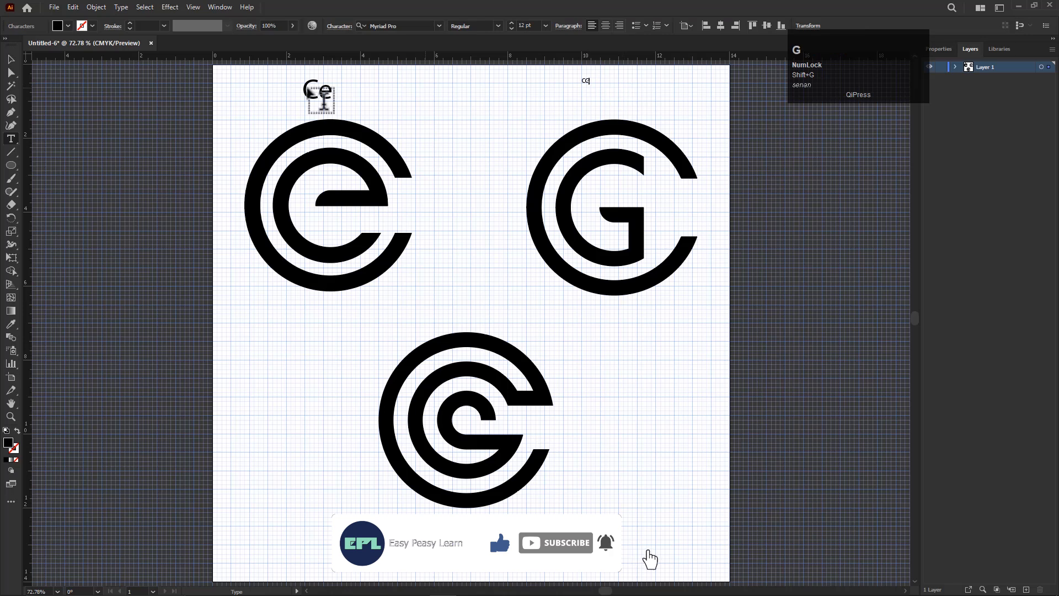
pyautogui.click(11, 59)
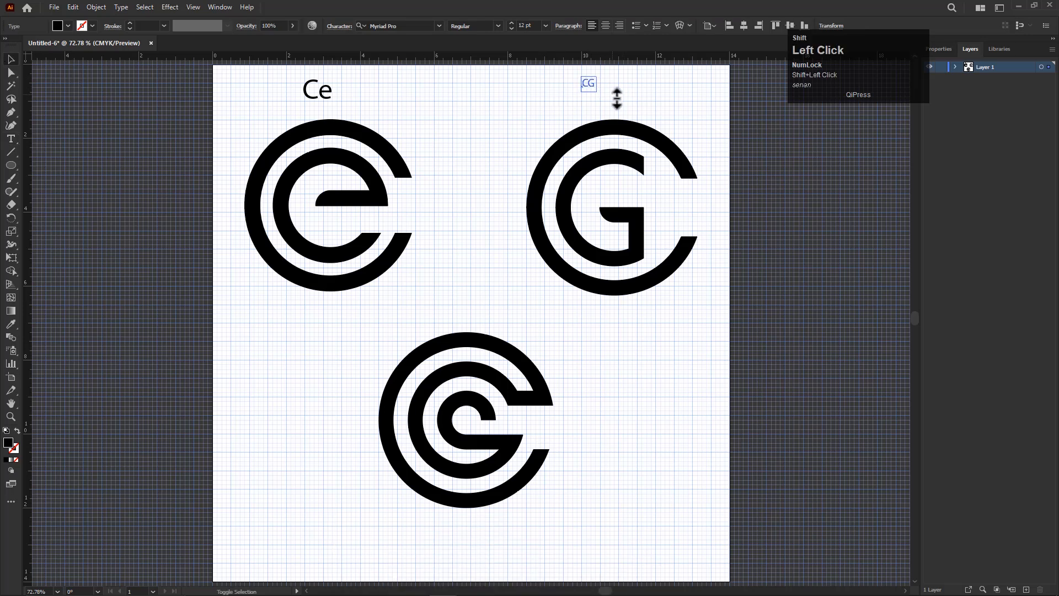
pyautogui.moveTo(618, 99)
pyautogui.mouseDown()
pyautogui.moveTo(639, 108)
pyautogui.moveTo(636, 92)
pyautogui.mouseUp()
pyautogui.click(456, 127)
pyautogui.press('space')
pyautogui.moveTo(597, 291); pyautogui.dragTo(547, 298)
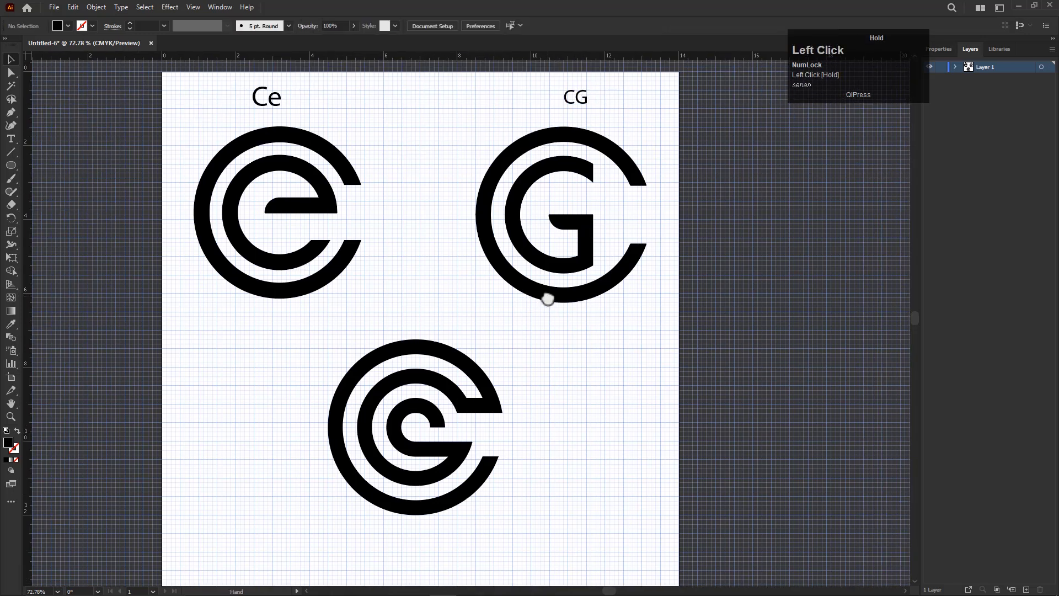
pyautogui.press('space')
pyautogui.moveTo(565, 421); pyautogui.dragTo(547, 424)
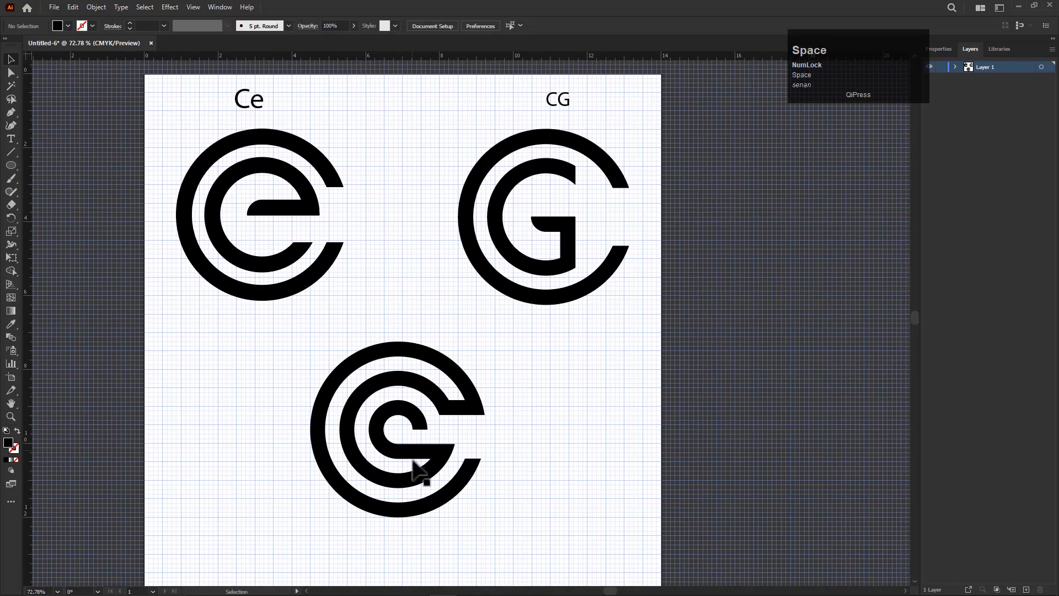
pyautogui.press('space')
pyautogui.moveTo(465, 463); pyautogui.dragTo(459, 468)
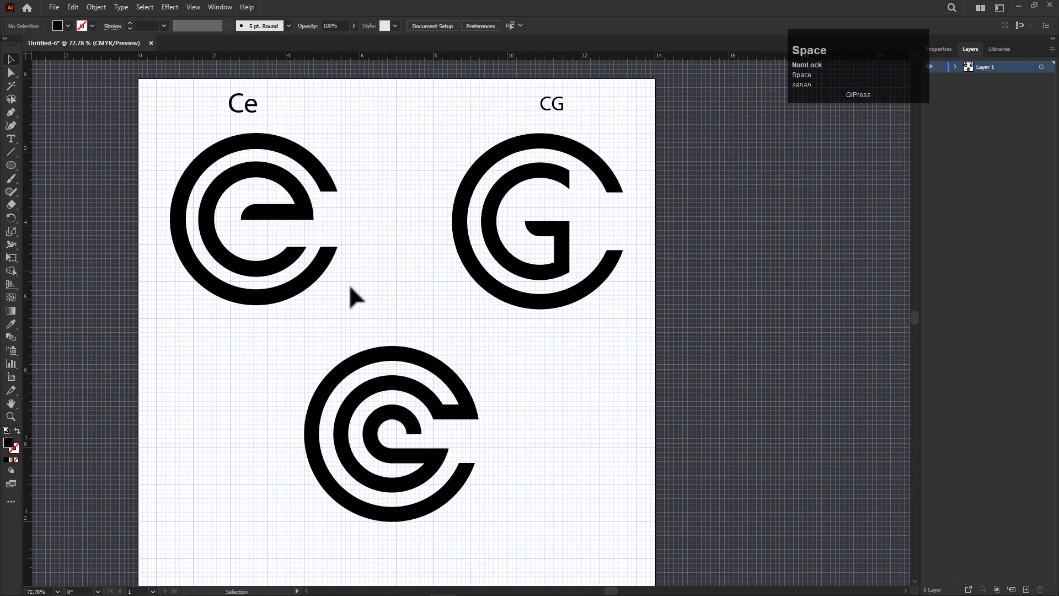
# Hide the grid and fit the whole artboard in view.
pyautogui.click(223, 8)
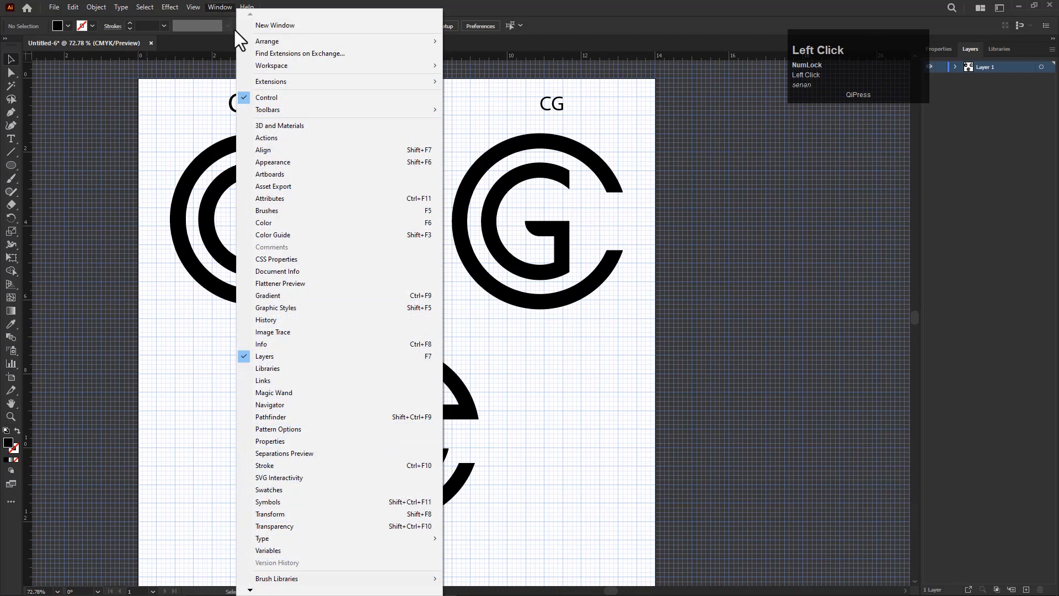
pyautogui.moveTo(198, 7)
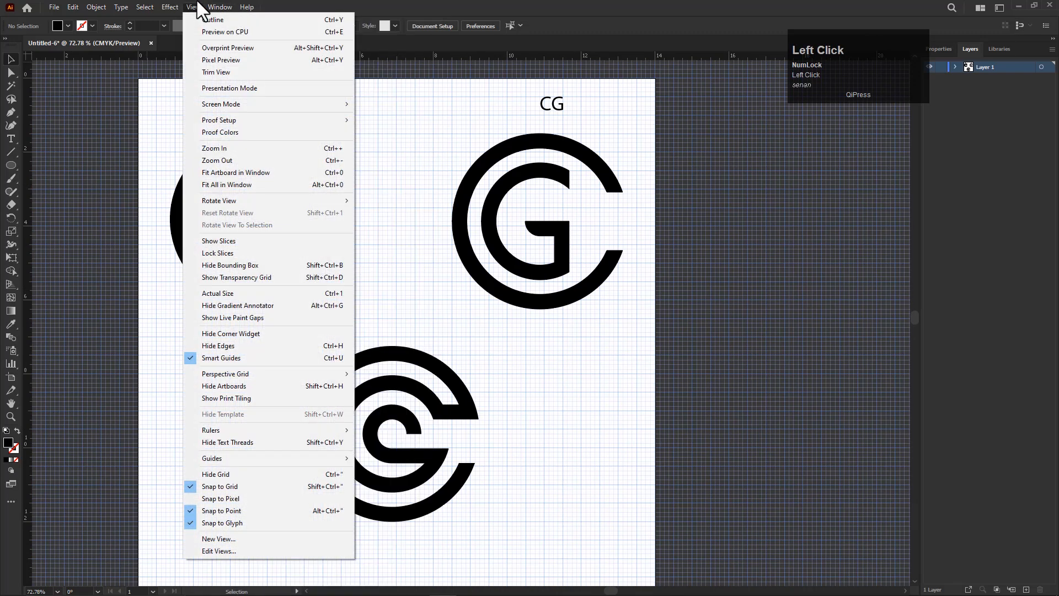
pyautogui.click(207, 475)
pyautogui.hotkey('ctrl', '0')
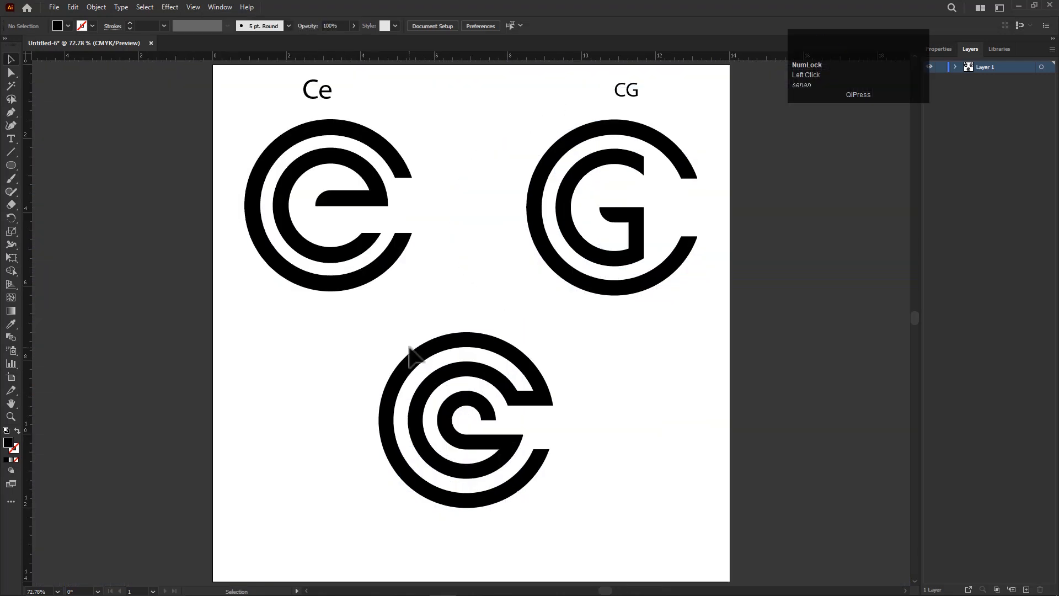